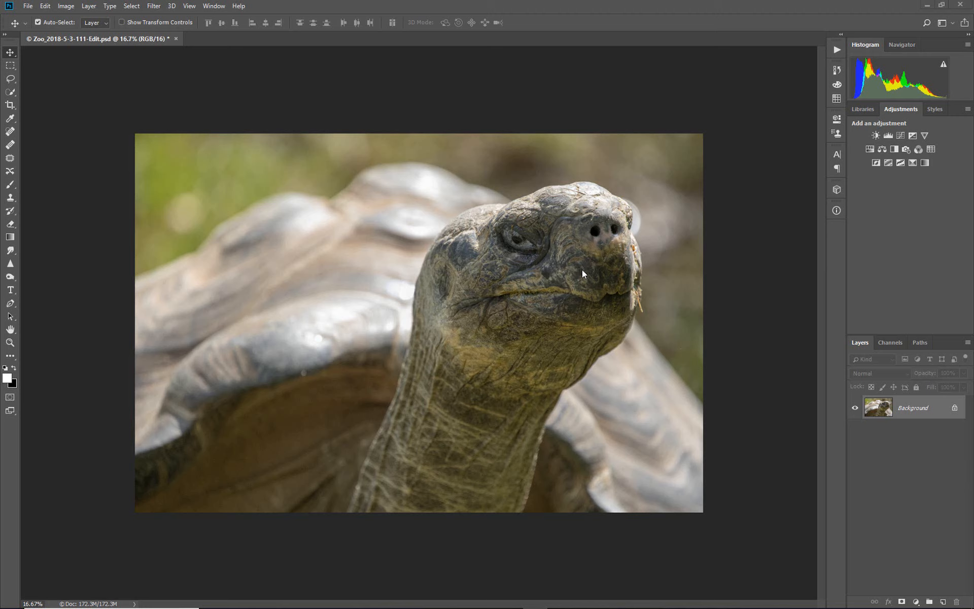
Add a new empty layer above the background and name it clean_up
left_click(943, 602)
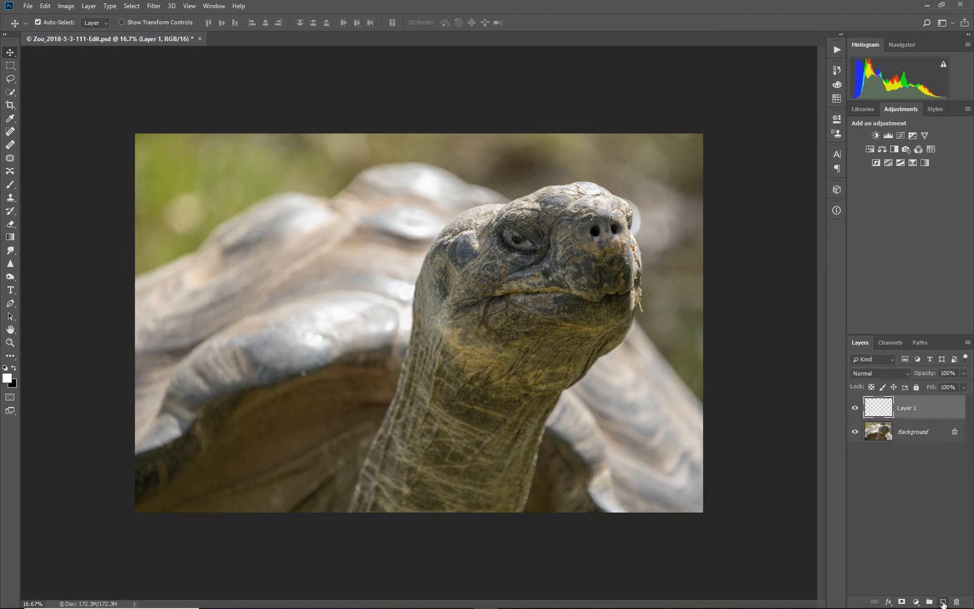
double_click(906, 408)
type("clean_ up")
key("Return")
Clone nearby background over the bright spot beside the tortoise's nose on the clean_up layer, using the Clone Stamp with Current & Below sampling
left_click(14, 198)
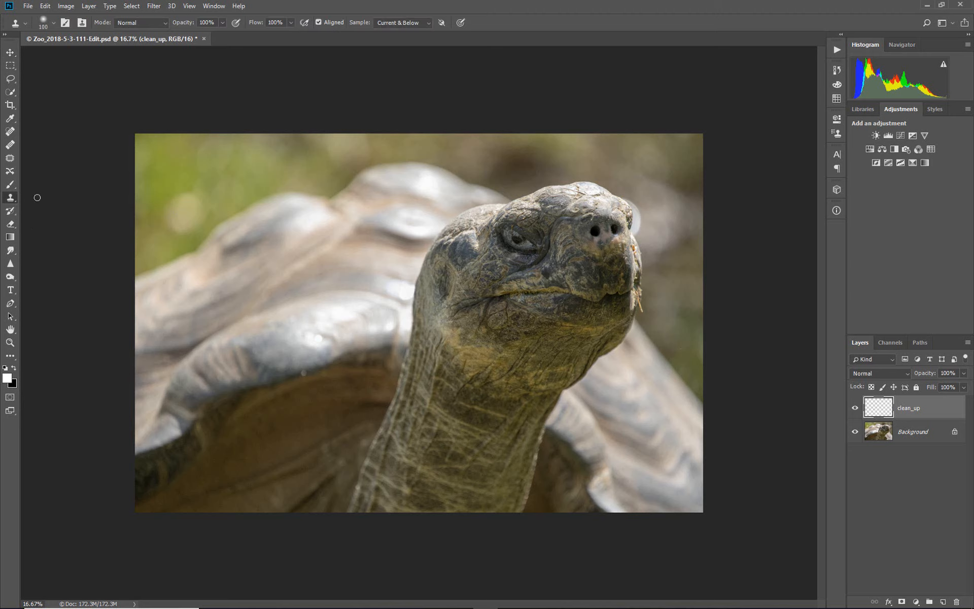
left_click(647, 234, "alt")
left_click_drag(638, 231, 638, 225)
left_click_drag(639, 232, 631, 196)
Heal the pale spot in the green background with the Healing Brush, and check the retouches with the Background layer briefly hidden
left_click(9, 145)
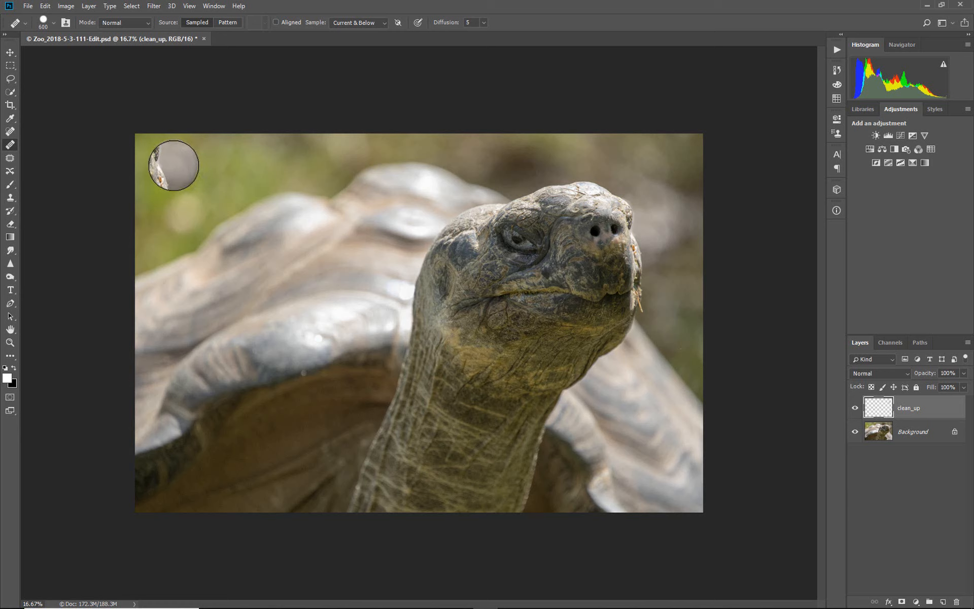
left_click(173, 165)
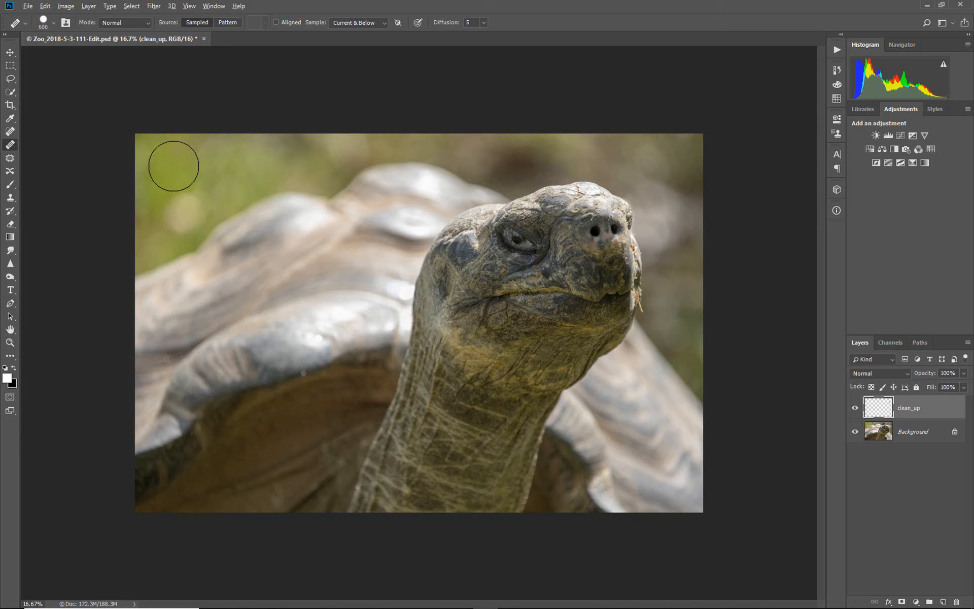
left_click(173, 166, "alt")
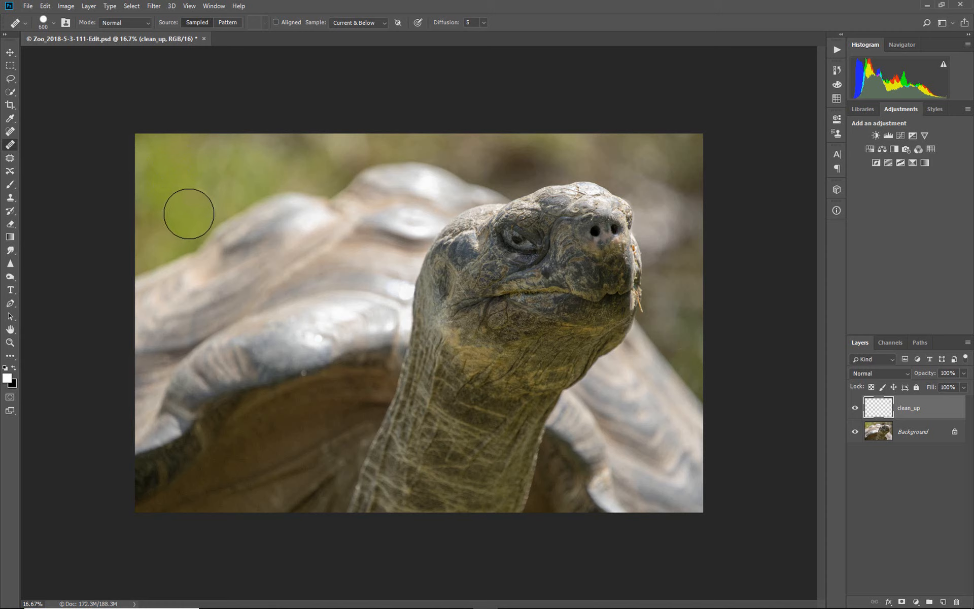
left_click(189, 213)
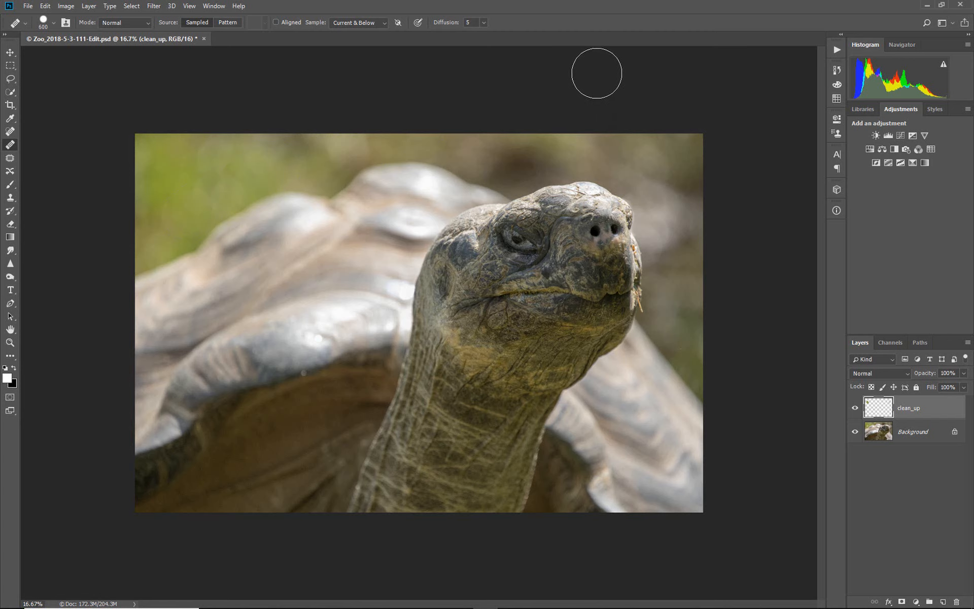
left_click(856, 433)
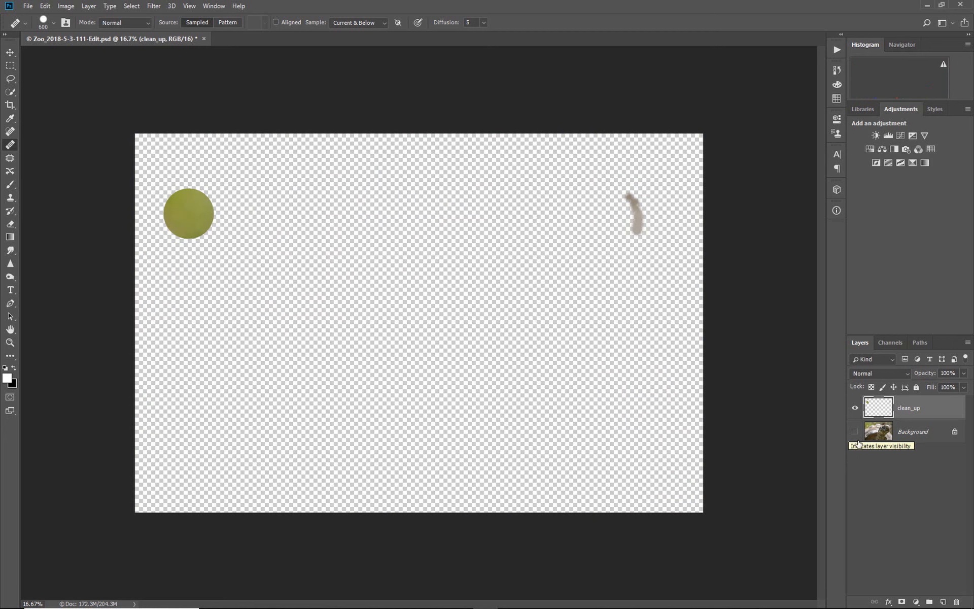
left_click(852, 431)
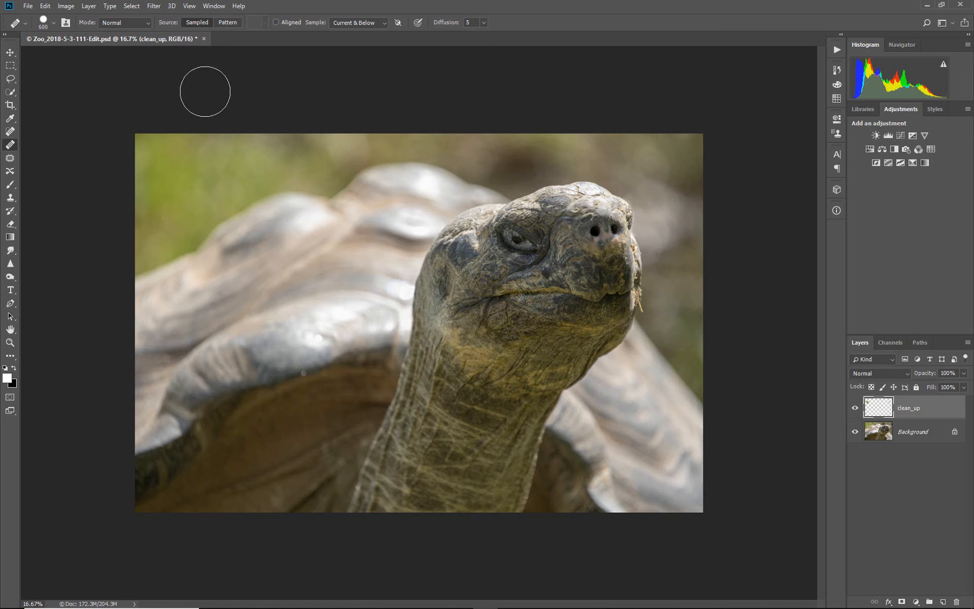
left_click(155, 7)
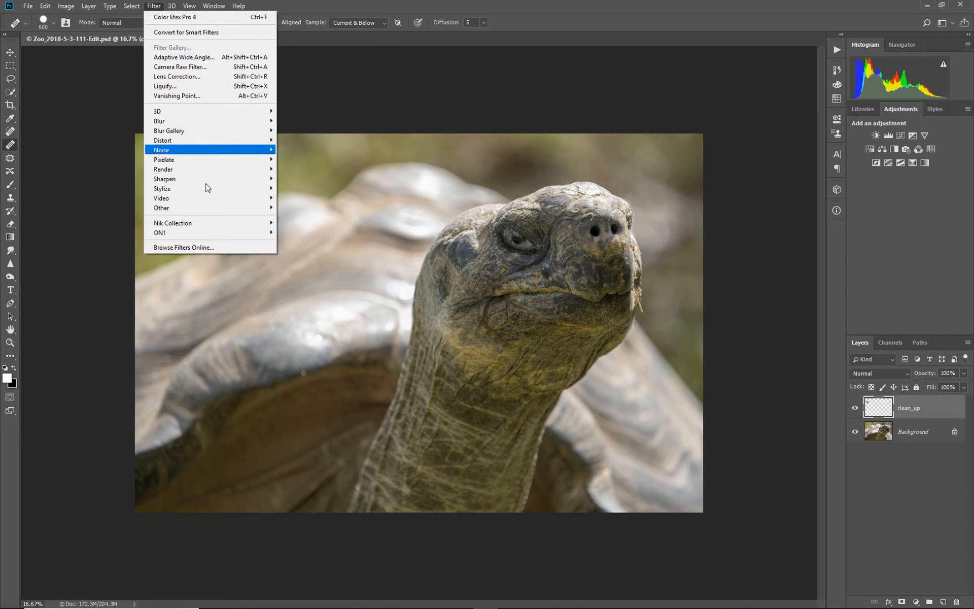
mouse_move(210, 226)
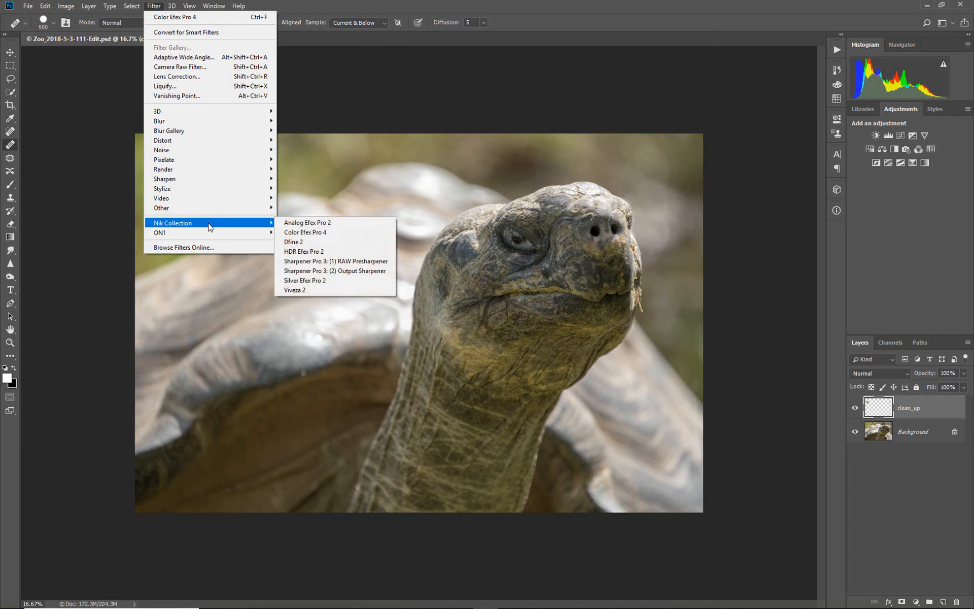
left_click(310, 233)
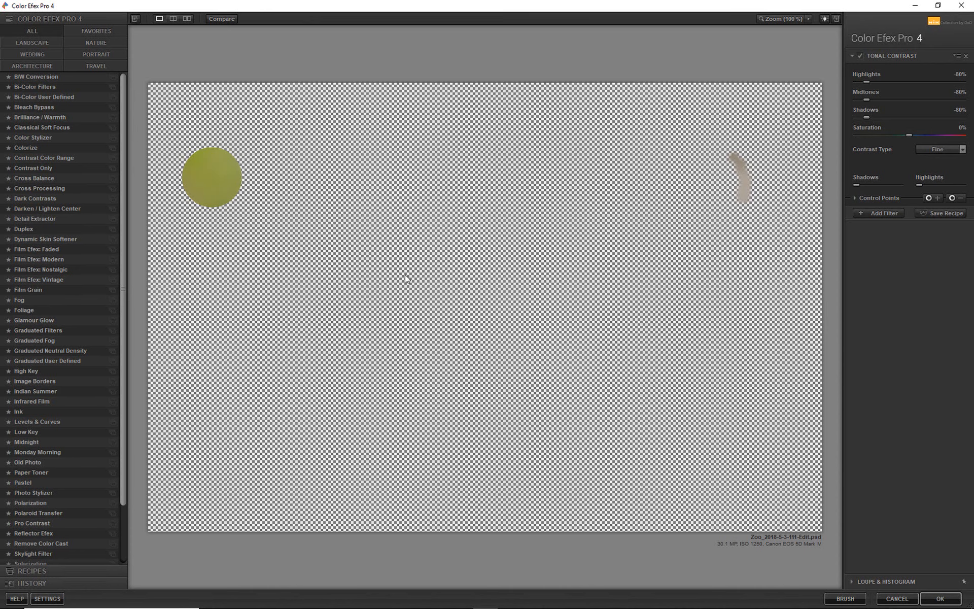
left_click(897, 599)
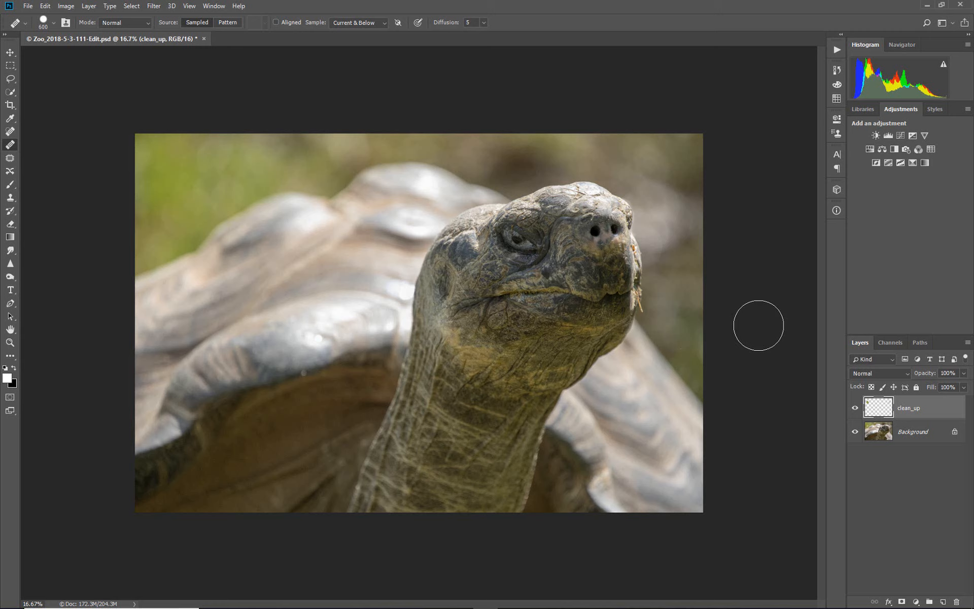
Stamp all visible layers into a new merged layer and open it in Color Efex Pro 4
key("ctrl+shift+alt+e")
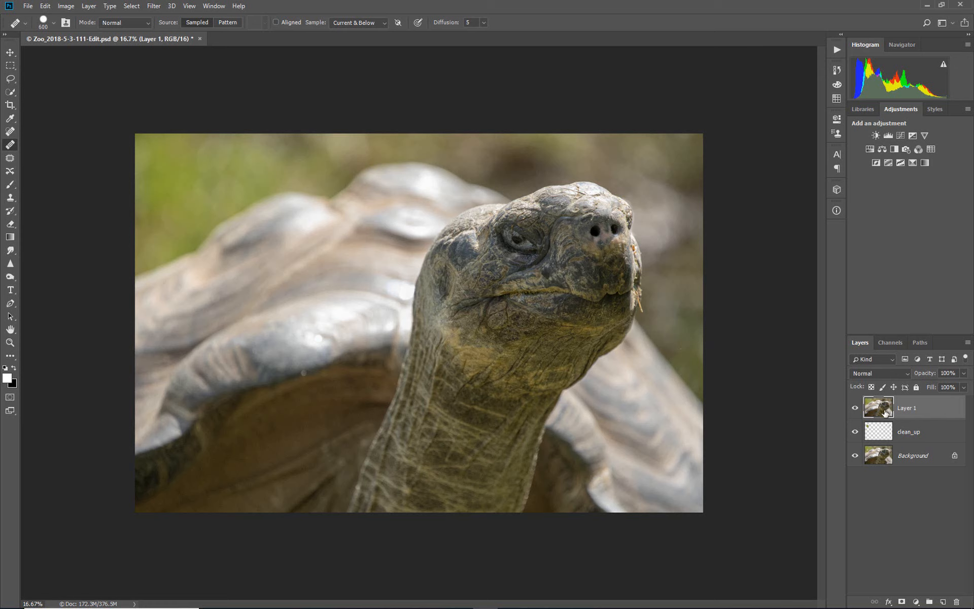
left_click(154, 7)
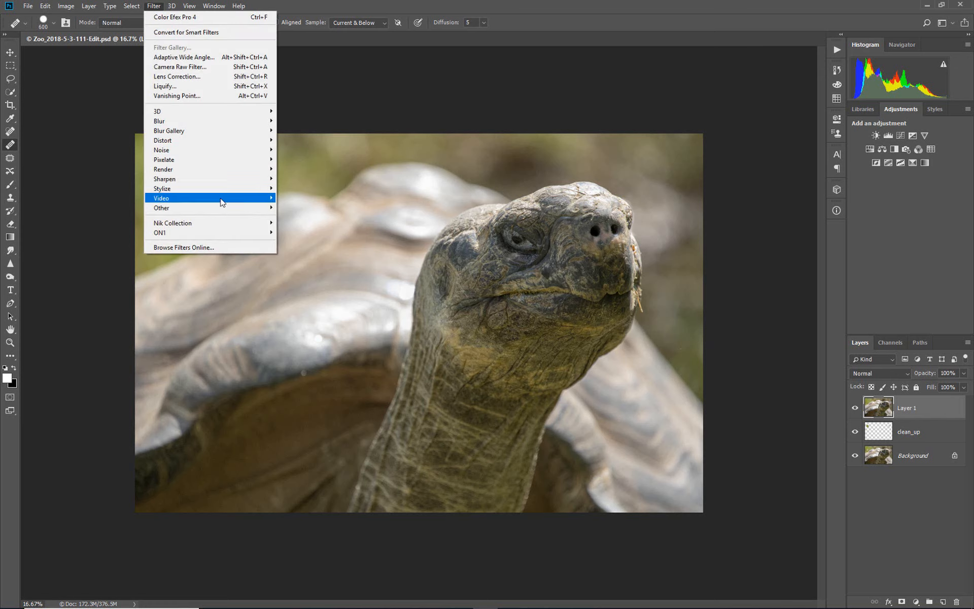
mouse_move(231, 227)
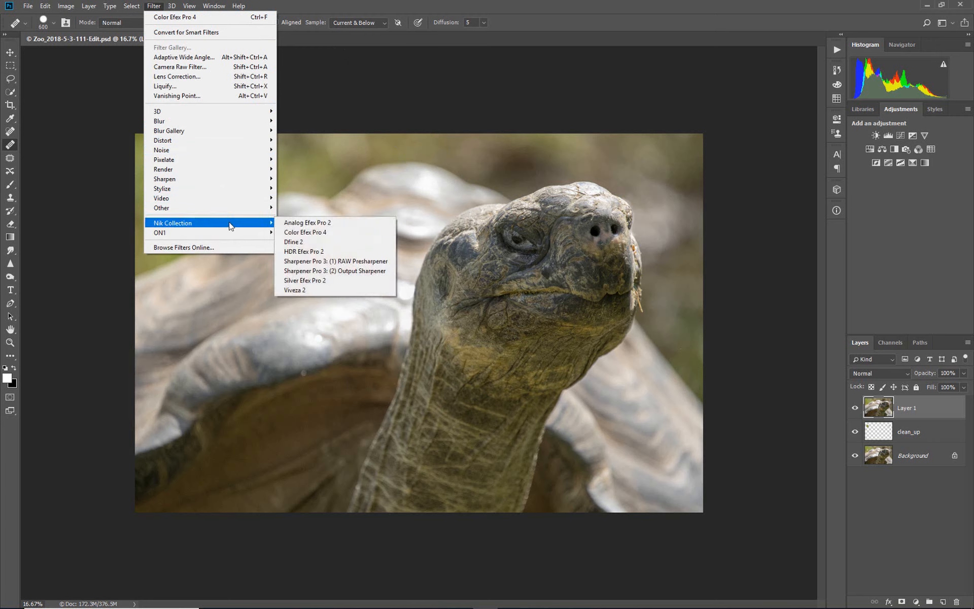
left_click(296, 234)
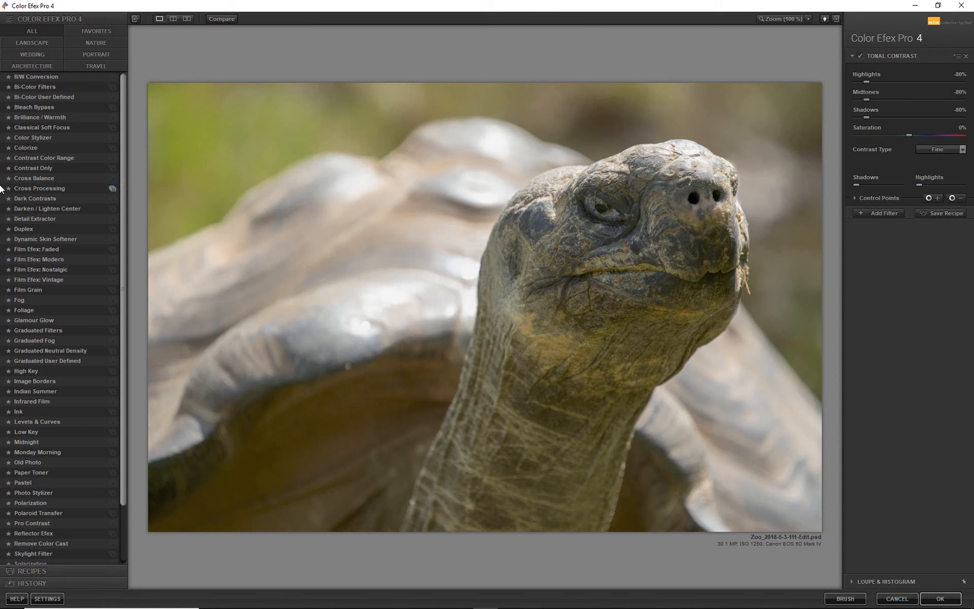
Apply the Tonal Contrast filter's 04 - Softening preset and compare the photo with the filter off and on
scroll(121, 178, "down", 3)
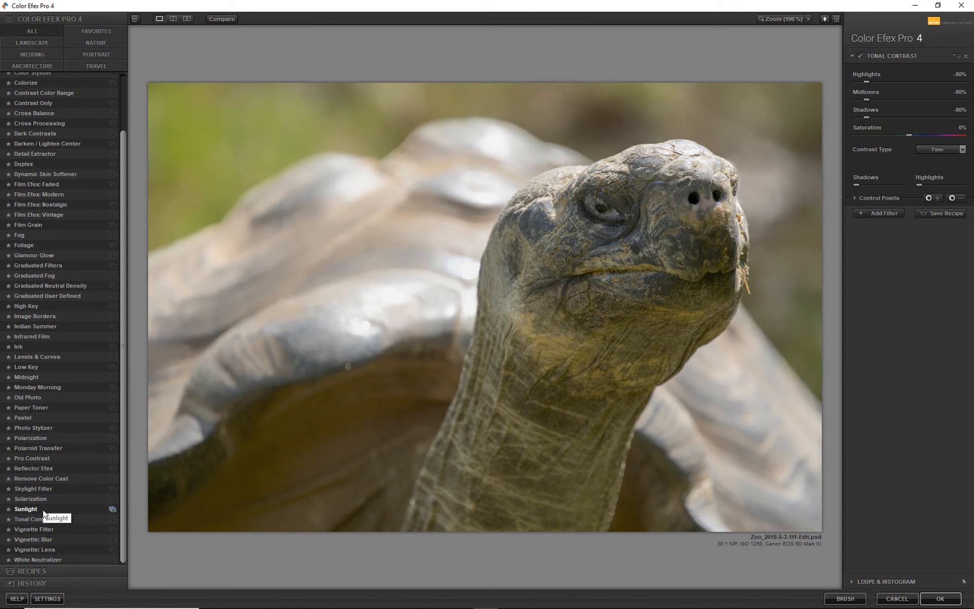
left_click(112, 520)
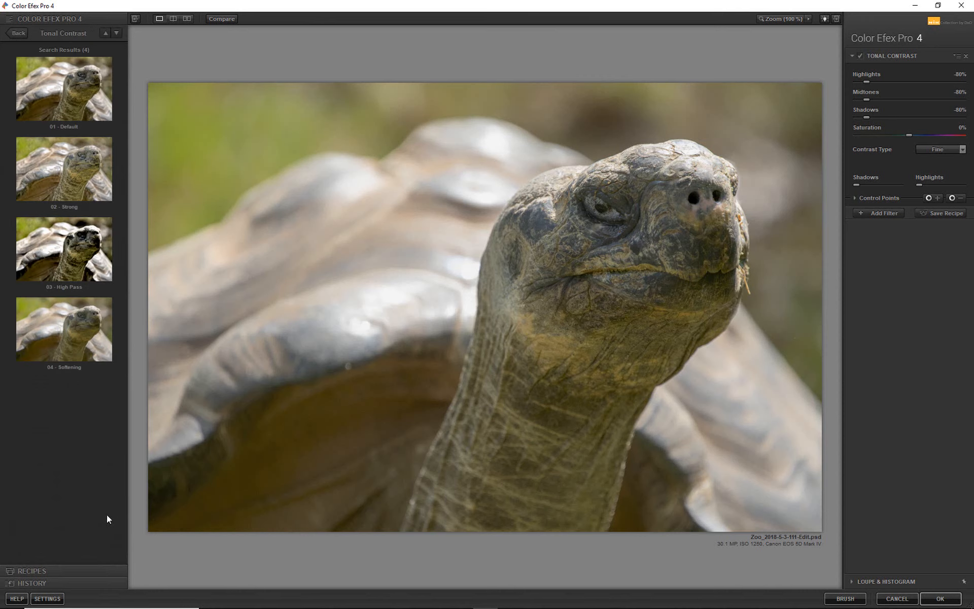
left_click(81, 334)
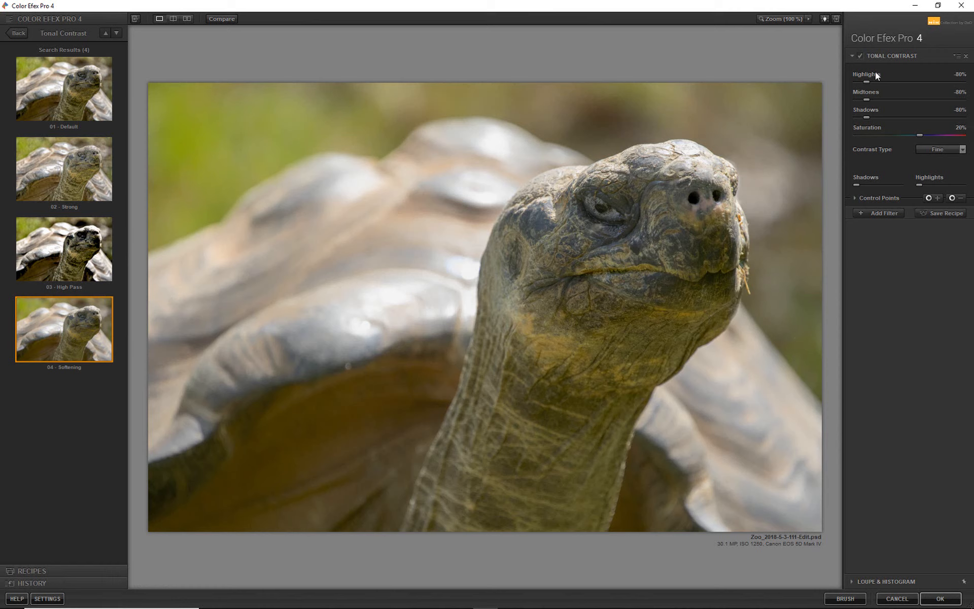
left_click(862, 55)
left_click(861, 55)
Exclude the tortoise's head from Tonal Contrast with a subtractive control point above the mouth, sized around the head, and compare the effect
left_click(954, 201)
left_click(627, 246)
mouse_move(653, 246)
left_mouse_down()
mouse_move(632, 261)
mouse_move(640, 257)
left_mouse_up()
left_click(670, 257)
left_click_drag(644, 260, 636, 264)
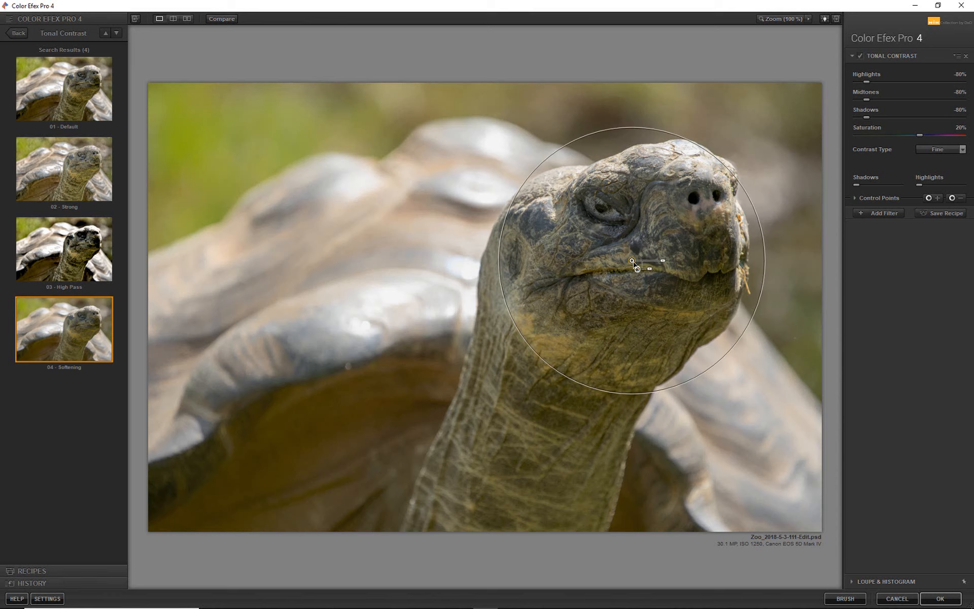
left_click(860, 57)
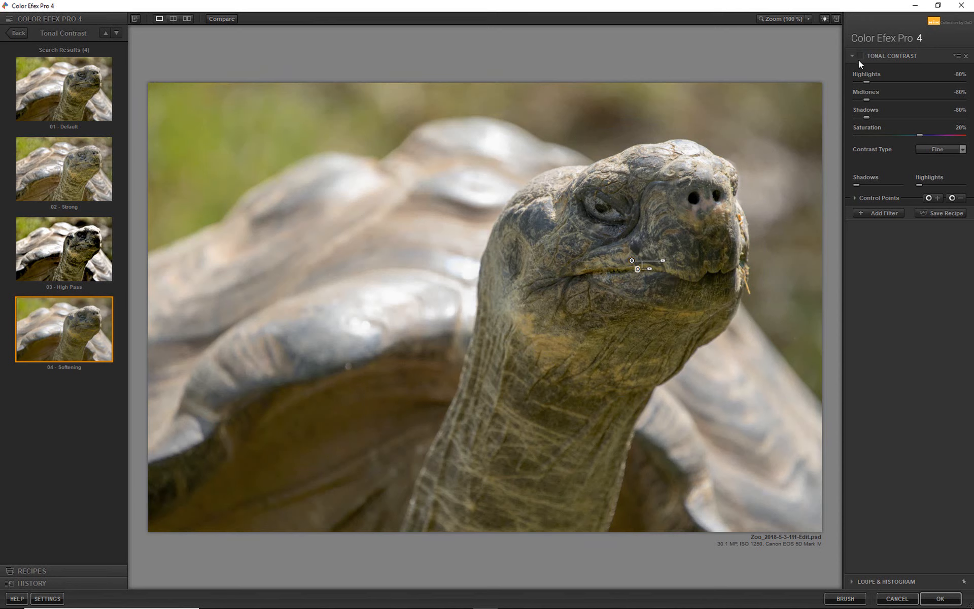
left_click(861, 57)
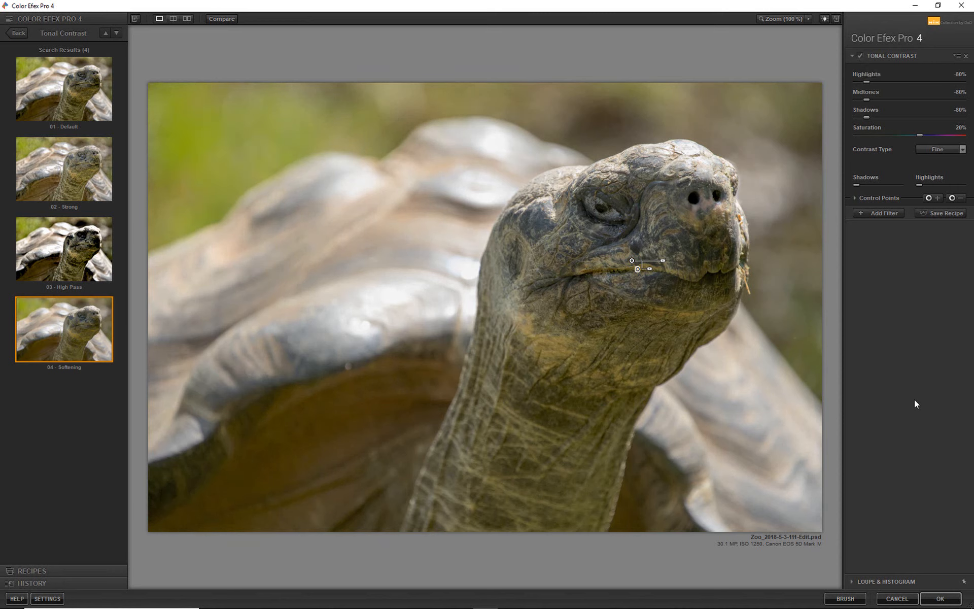
Add Detail Extractor as a second filter in the stack
left_click(877, 214)
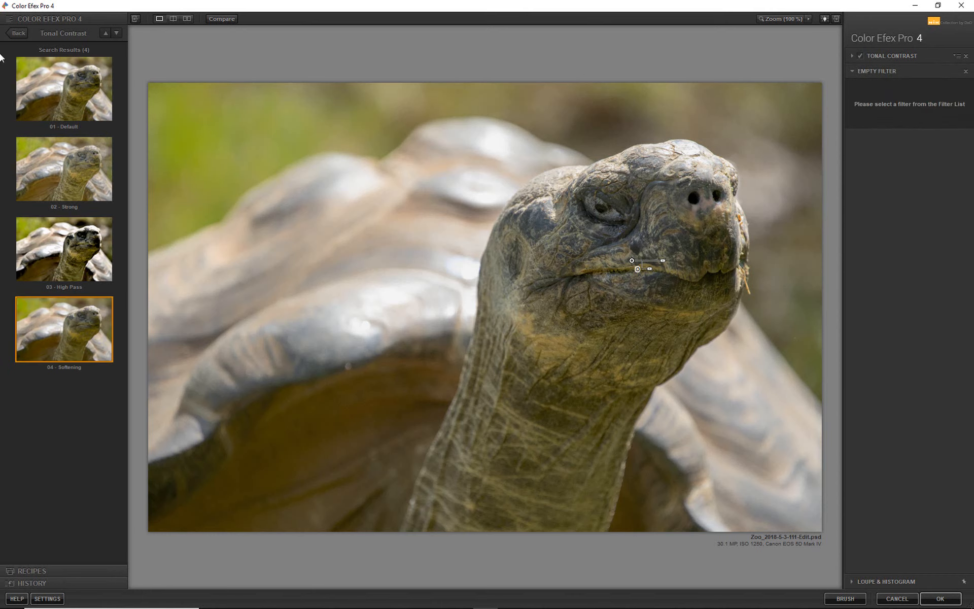
left_click(18, 33)
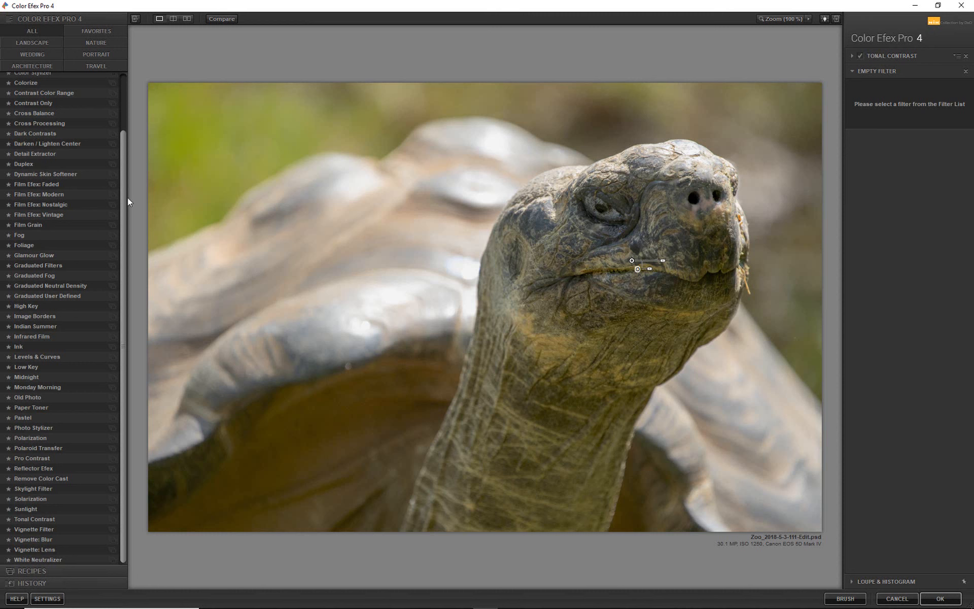
left_click(38, 153)
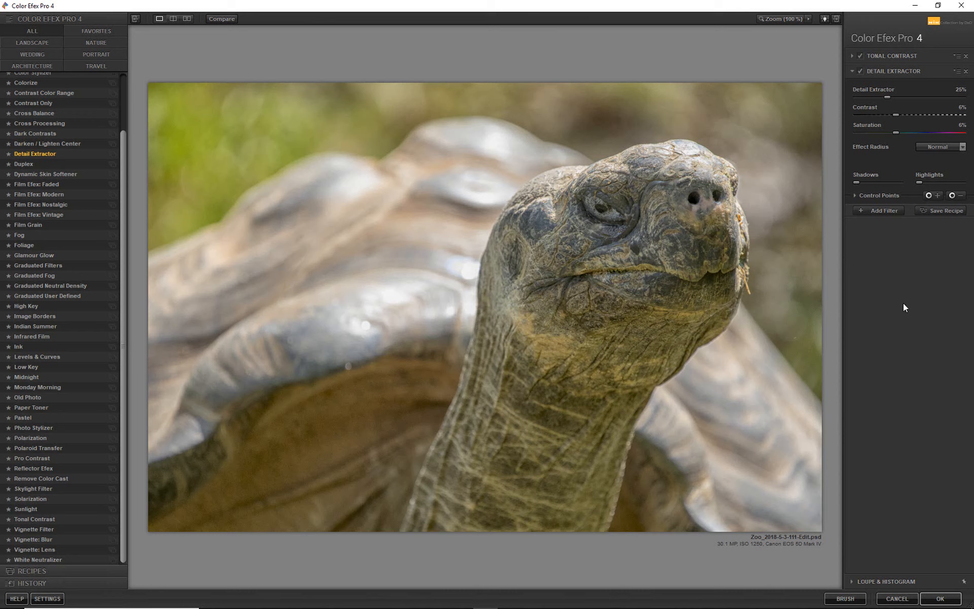
Limit Detail Extractor to the face with a 100% opacity control point placed above the mouth, and compare the effect off and on
left_click(929, 196)
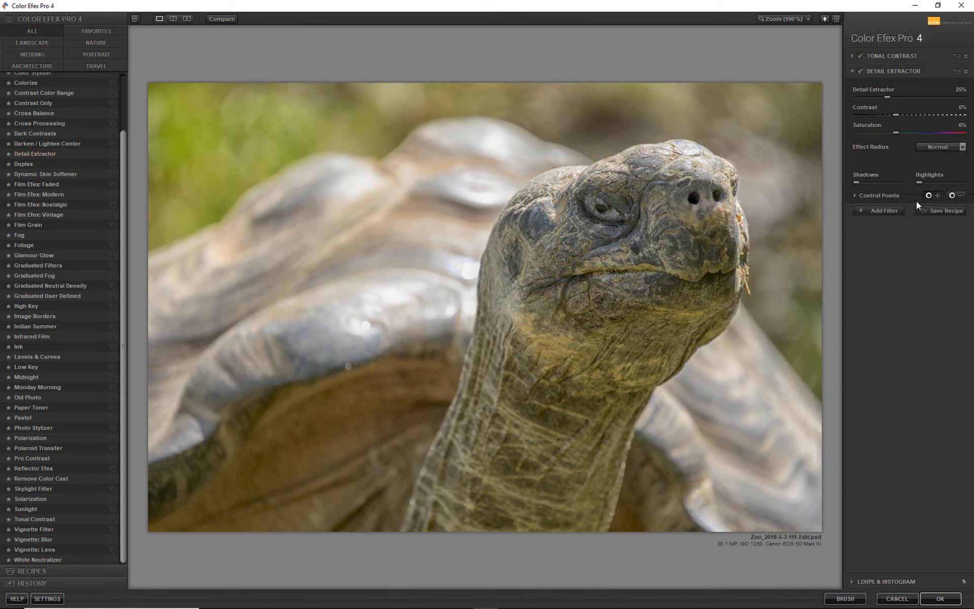
left_click(622, 249)
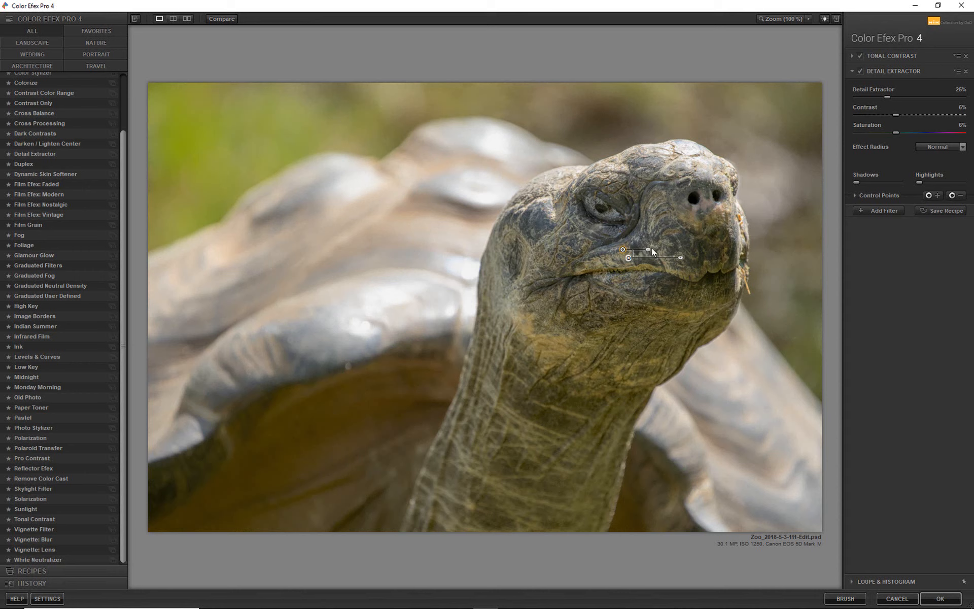
mouse_move(648, 250)
left_mouse_down()
mouse_move(657, 250)
mouse_move(637, 255)
mouse_move(668, 255)
left_mouse_up()
left_click(860, 71)
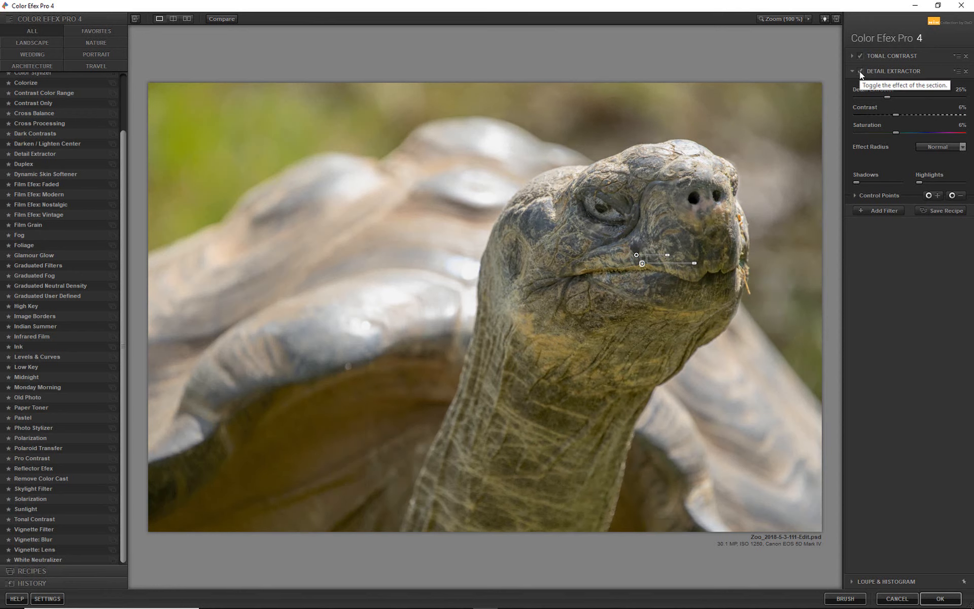
left_click(860, 71)
left_click(860, 71)
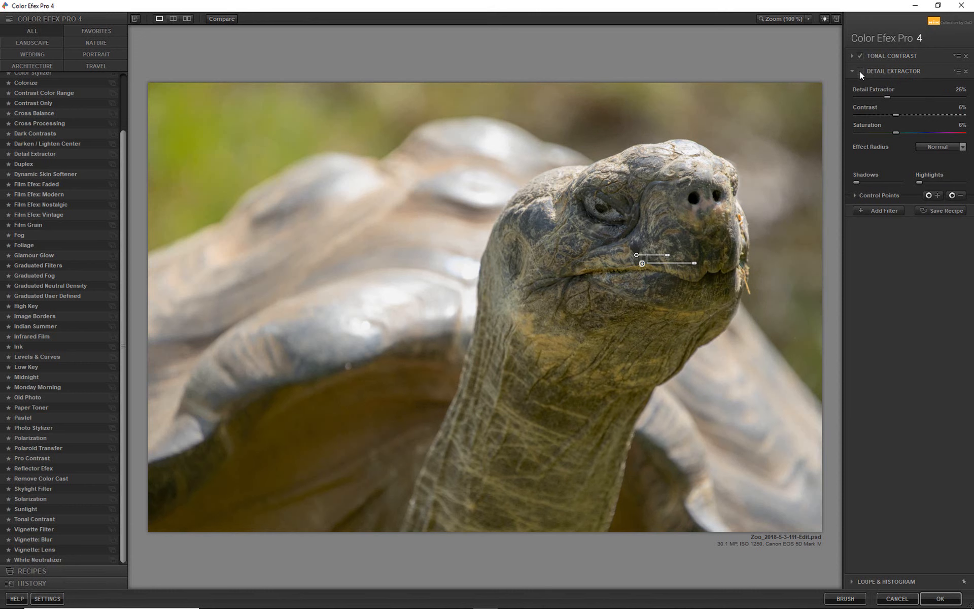
left_click(860, 71)
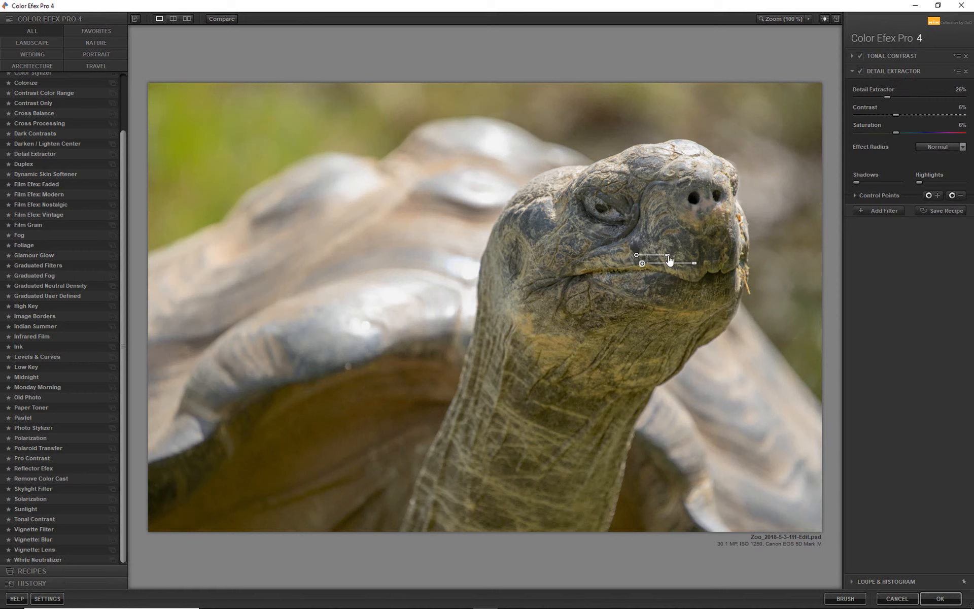
Slightly reduce the Detail Extractor control point's radius, shift it along the mouth away from the nose, and recheck the effect
left_click_drag(668, 256, 664, 256)
left_click(860, 71)
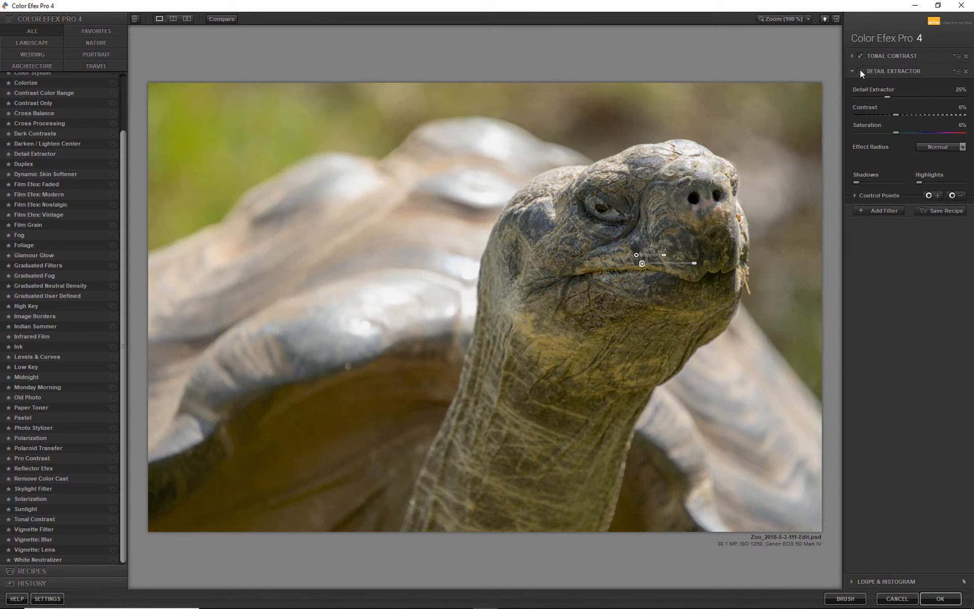
left_click(860, 71)
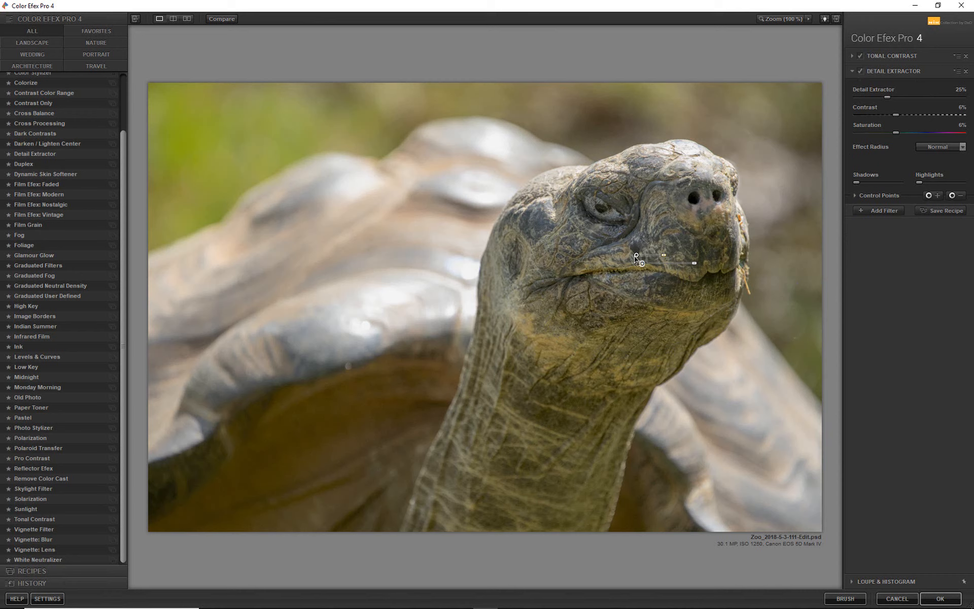
left_click_drag(636, 256, 621, 256)
left_click(861, 71)
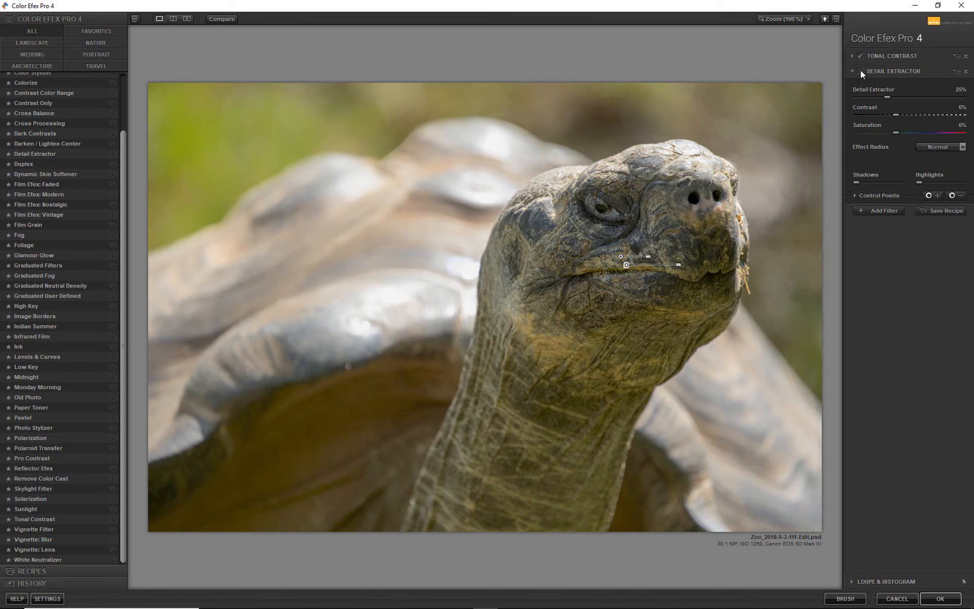
left_click(861, 71)
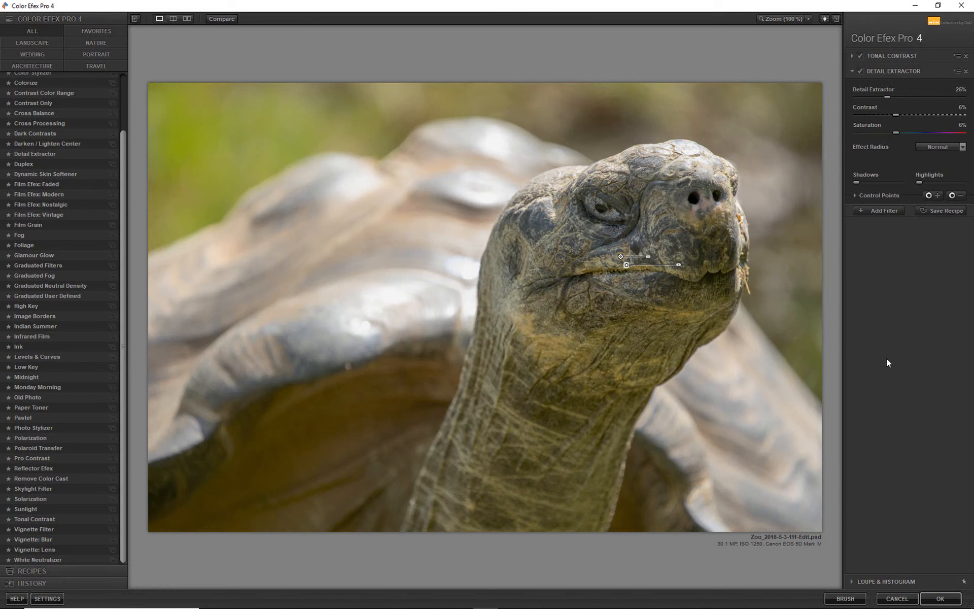
Add the Darken / Lighten Center filter and place its center on the tortoise's mouth
left_click(876, 96)
left_click(880, 210)
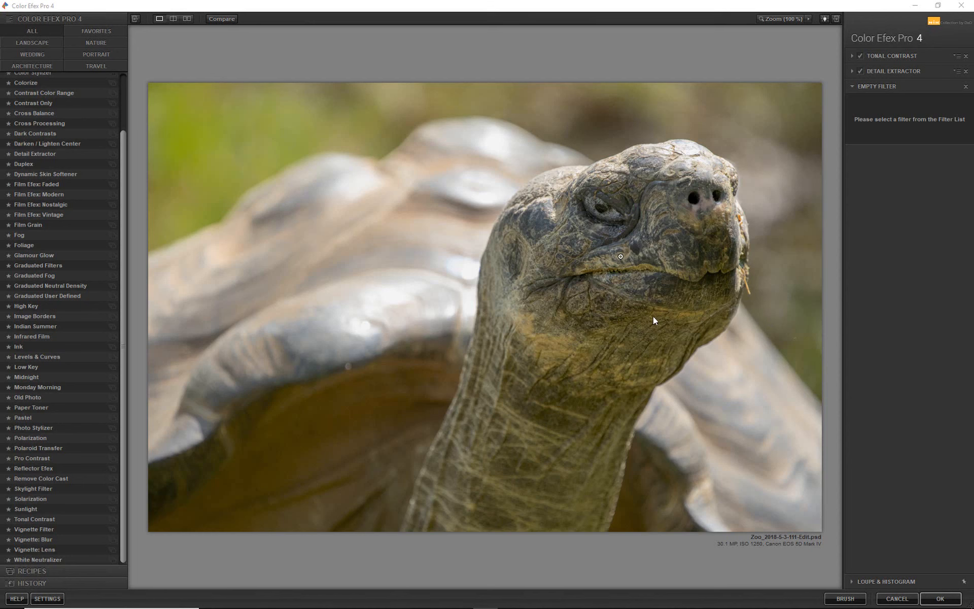
left_click(70, 145)
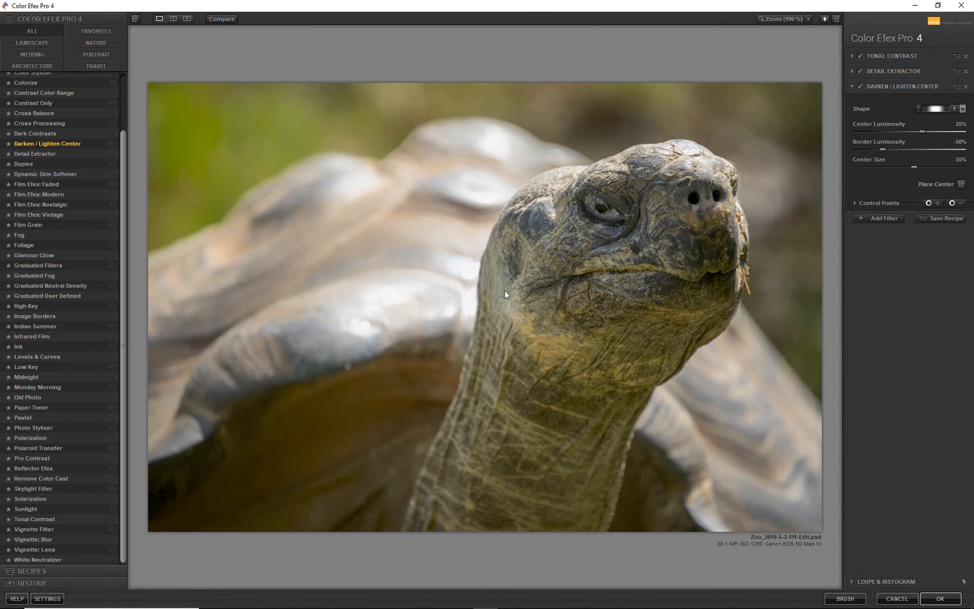
left_click(961, 184)
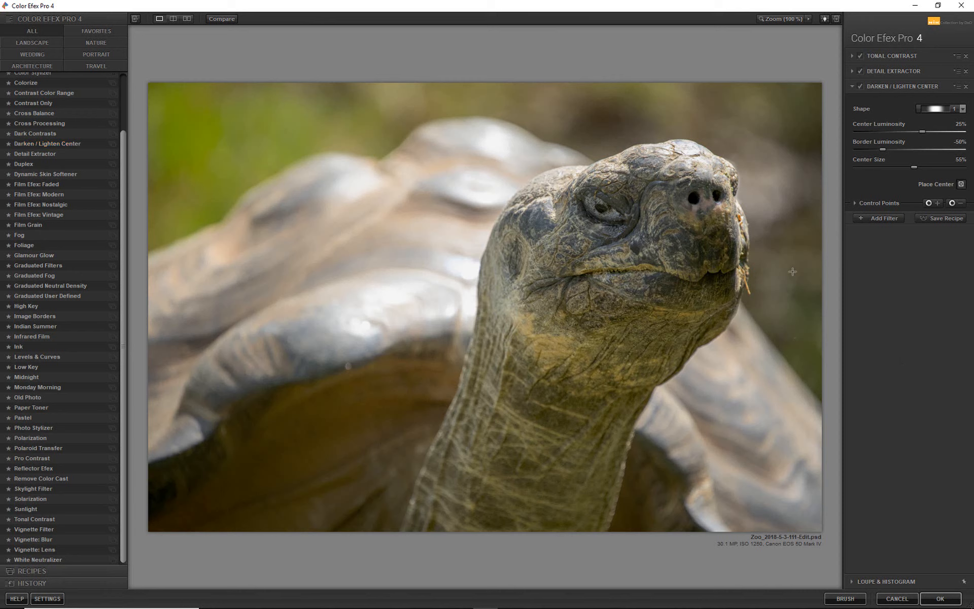
left_click(635, 272)
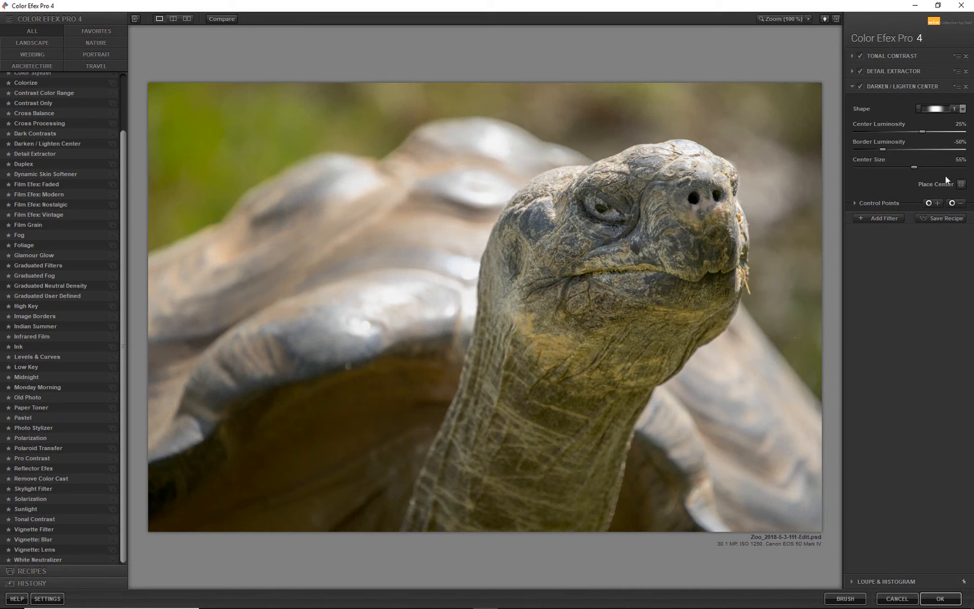
Place the Darken / Lighten Center effect's center on the face just below the eye, and set Border Luminosity to -68%
left_click(961, 185)
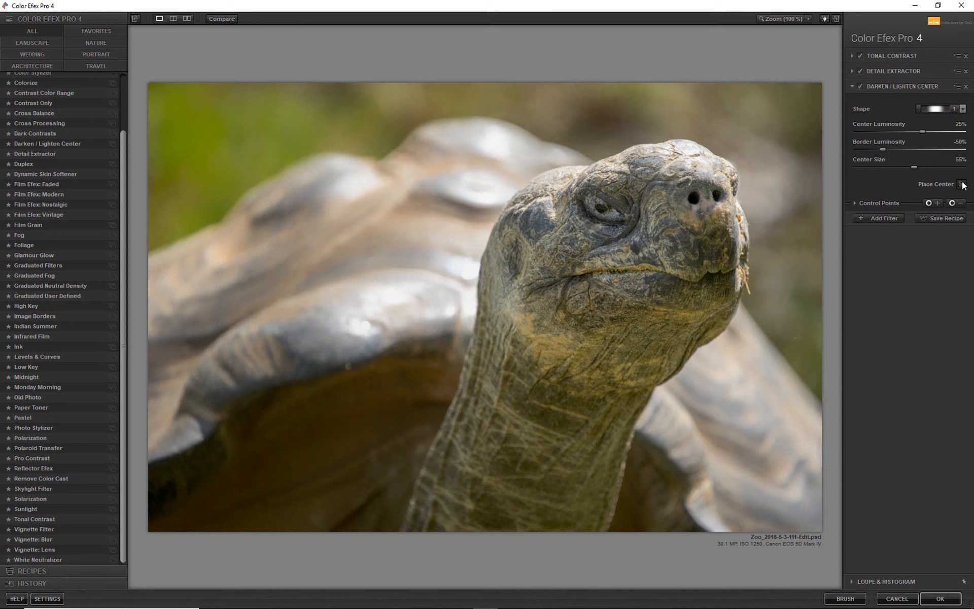
left_click(588, 261)
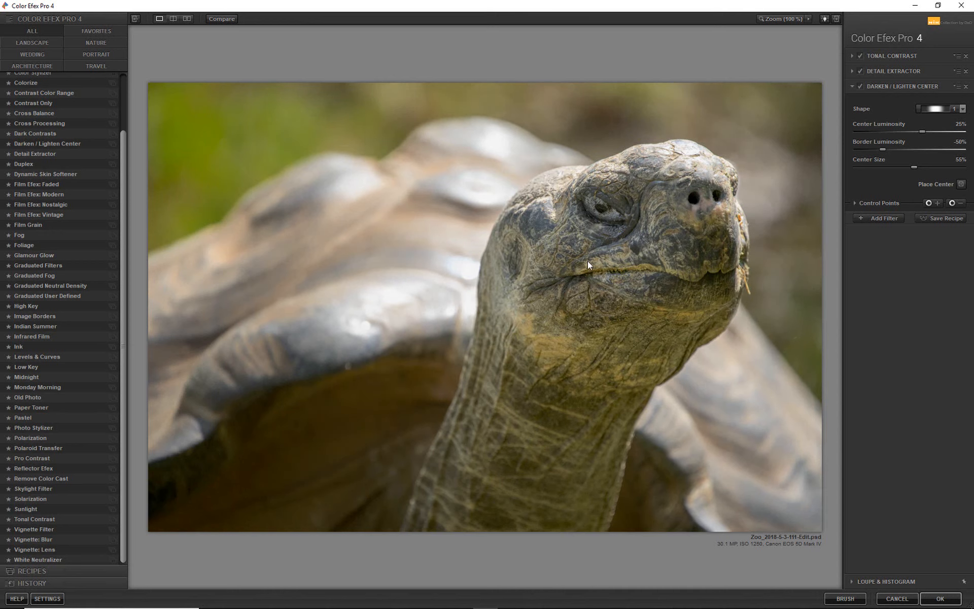
left_click(961, 184)
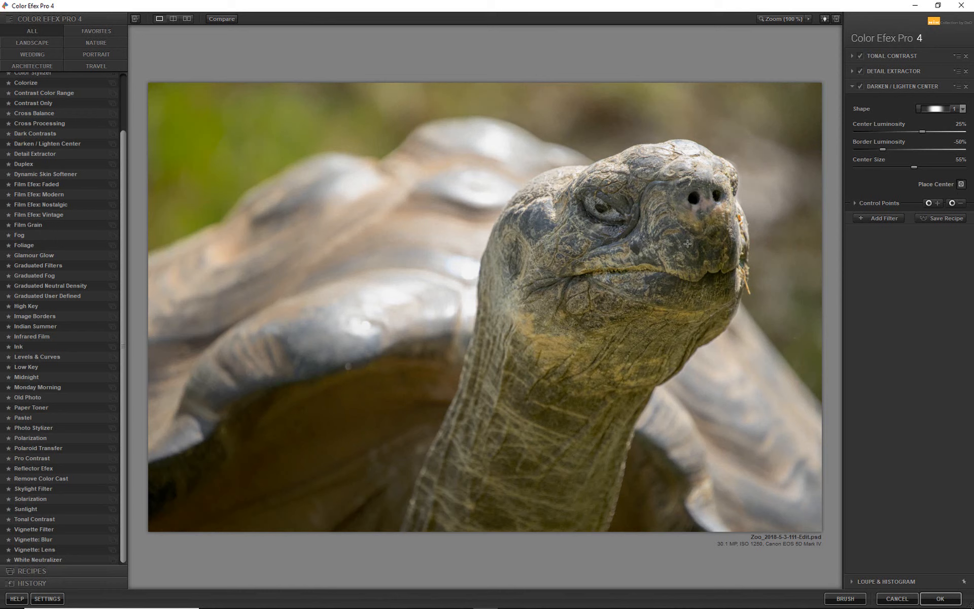
left_click(615, 251)
left_click_drag(876, 149, 873, 150)
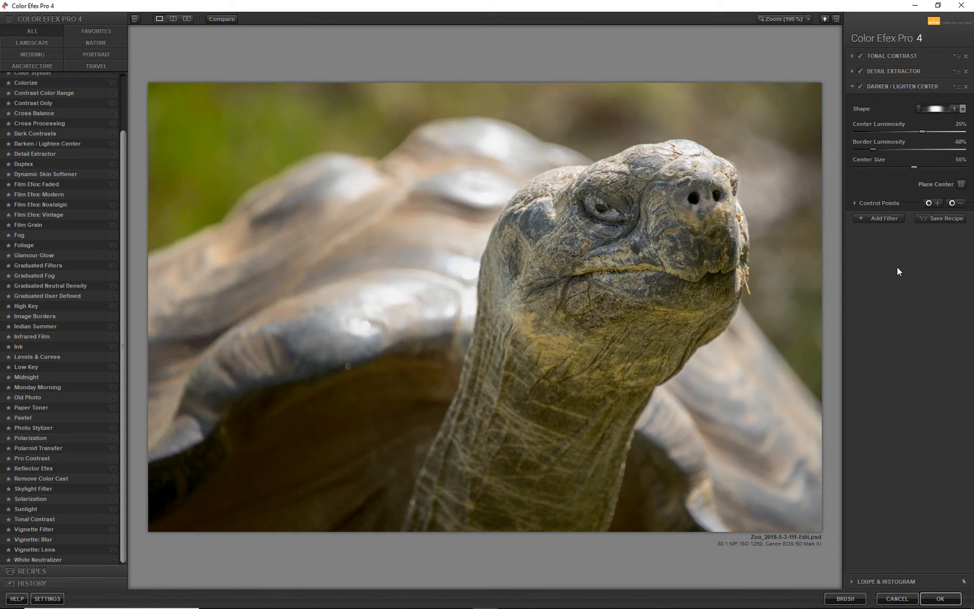
Apply the Color Efex Pro 4 filter stack to the document, and compare the resulting layer off and on
left_click(875, 219)
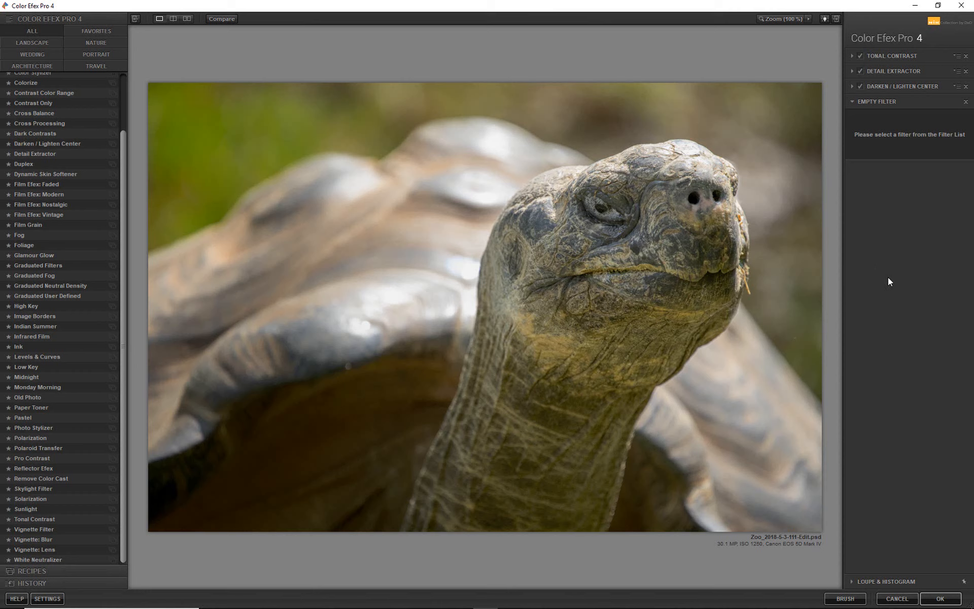
left_click(941, 599)
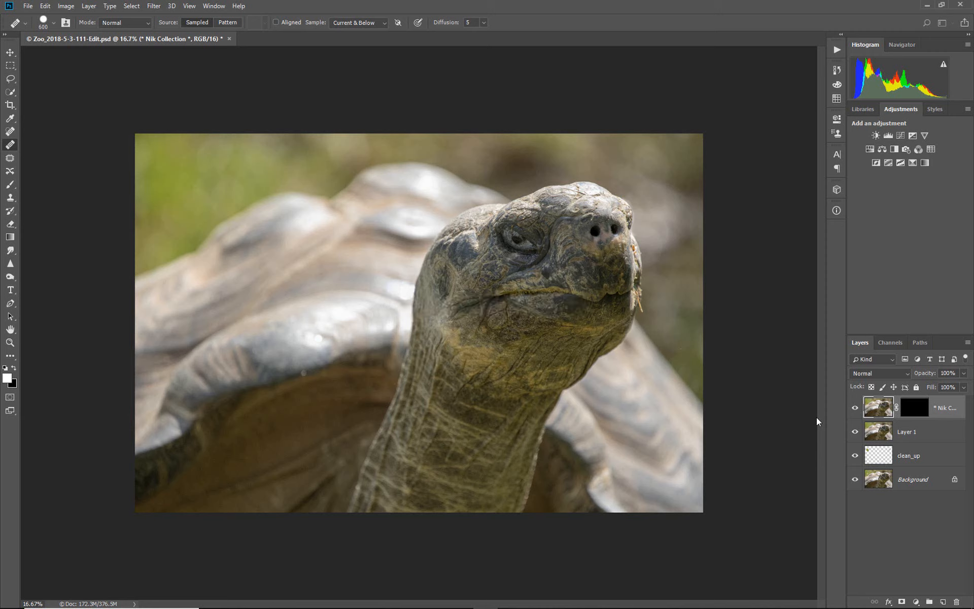
left_click(856, 409)
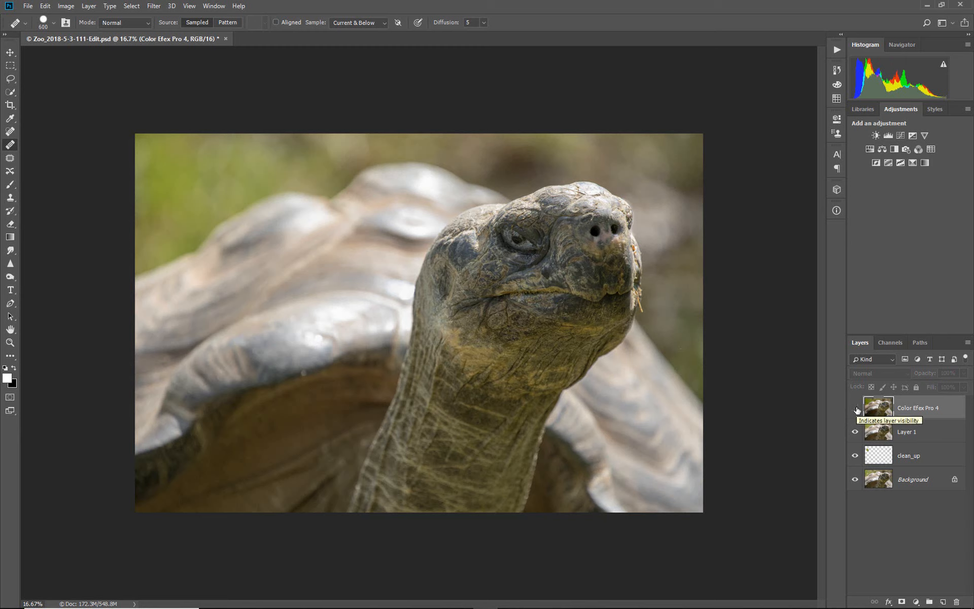
left_click(856, 409)
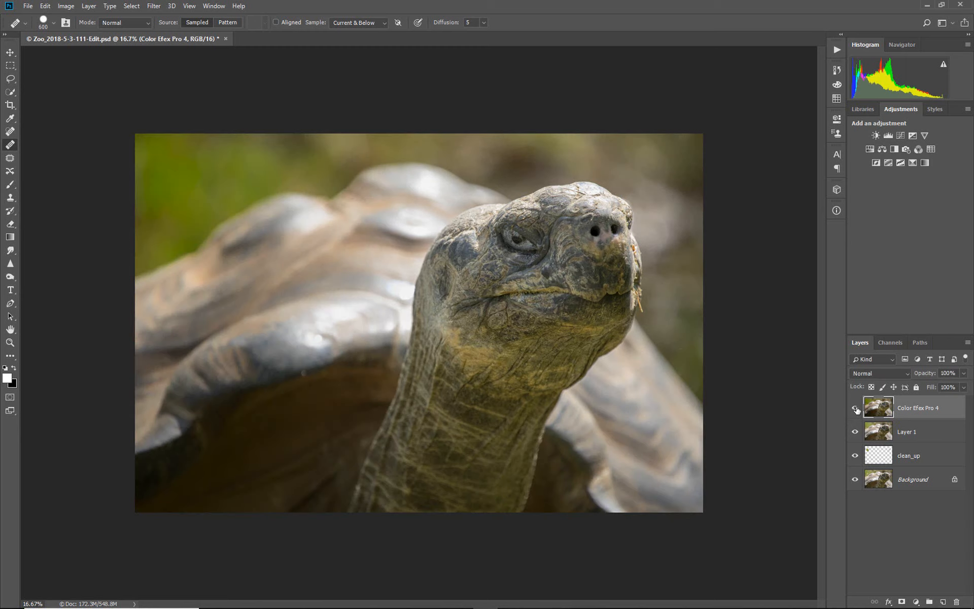
left_click(856, 409)
left_click(856, 409)
Check the merged Layer 1 off and on, and delete it from beneath the Color Efex Pro 4 layer
left_click(912, 434)
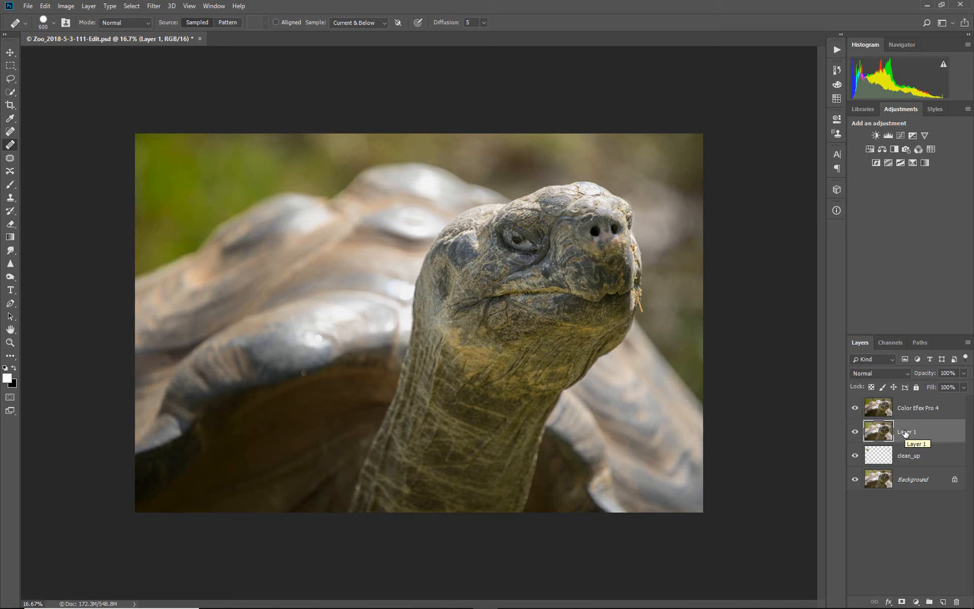
left_click(854, 433)
left_click(855, 433)
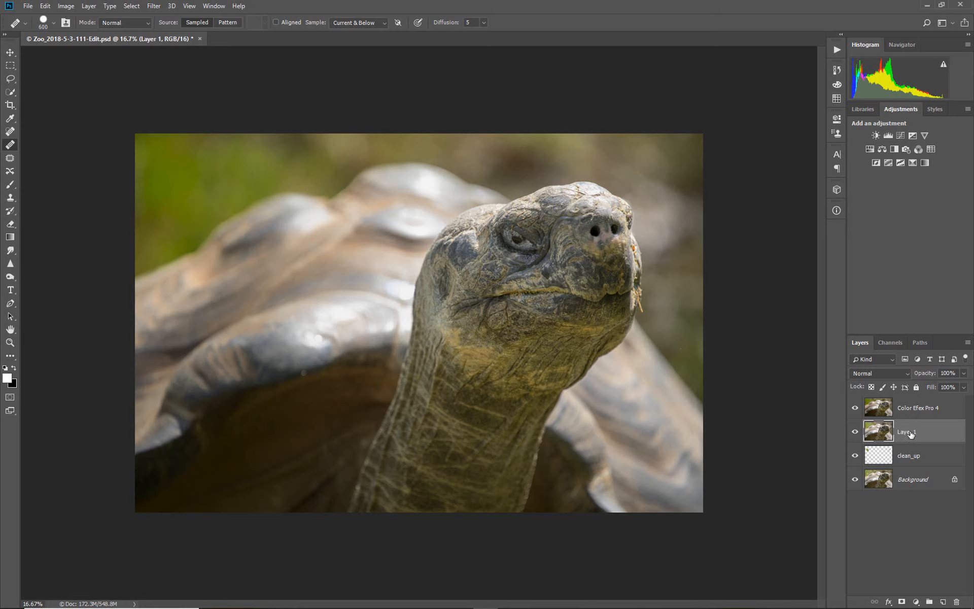
key("Delete")
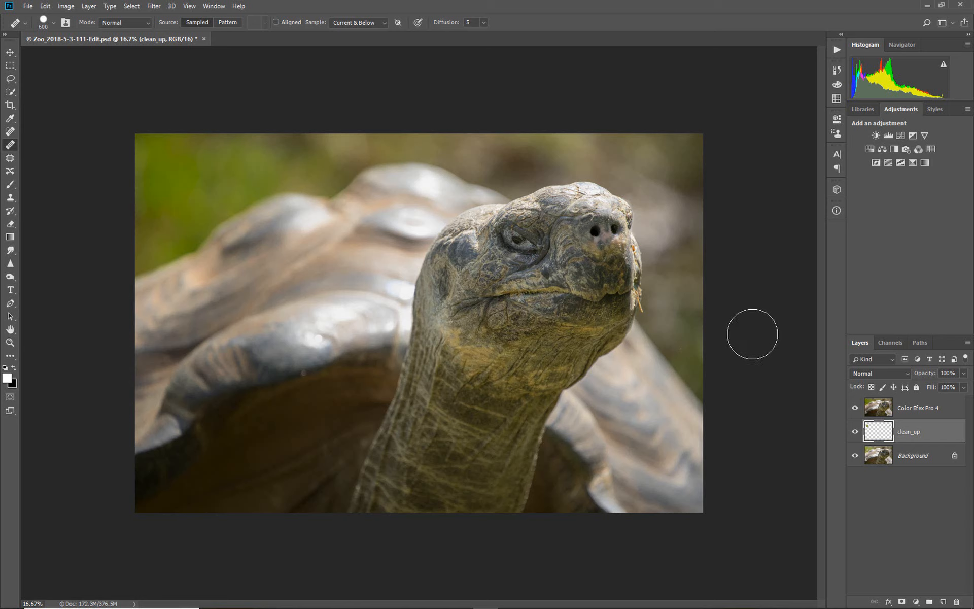
Compare the Color Efex Pro 4 layer off and on, and make it the active layer
left_click(856, 408)
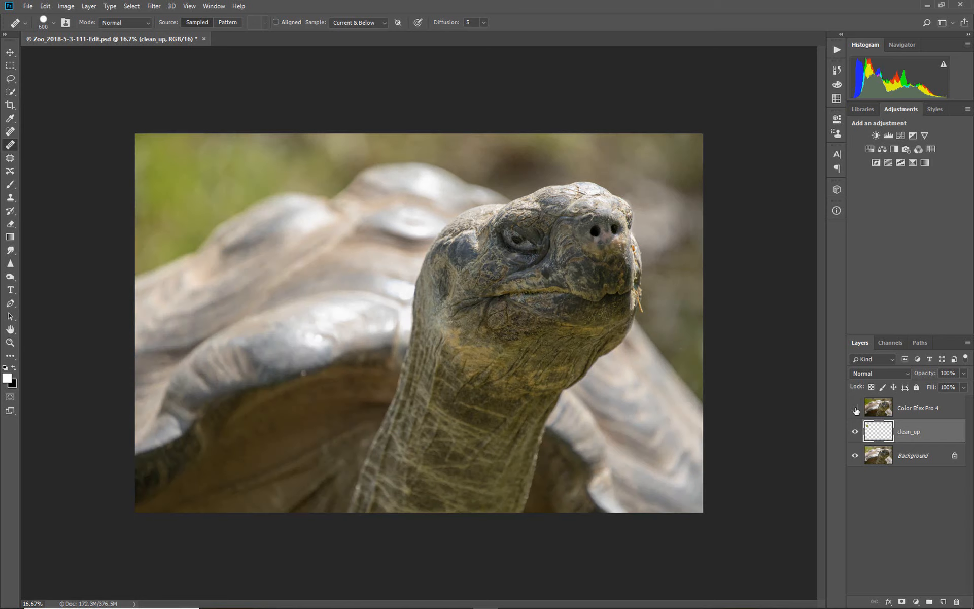
left_click(856, 408)
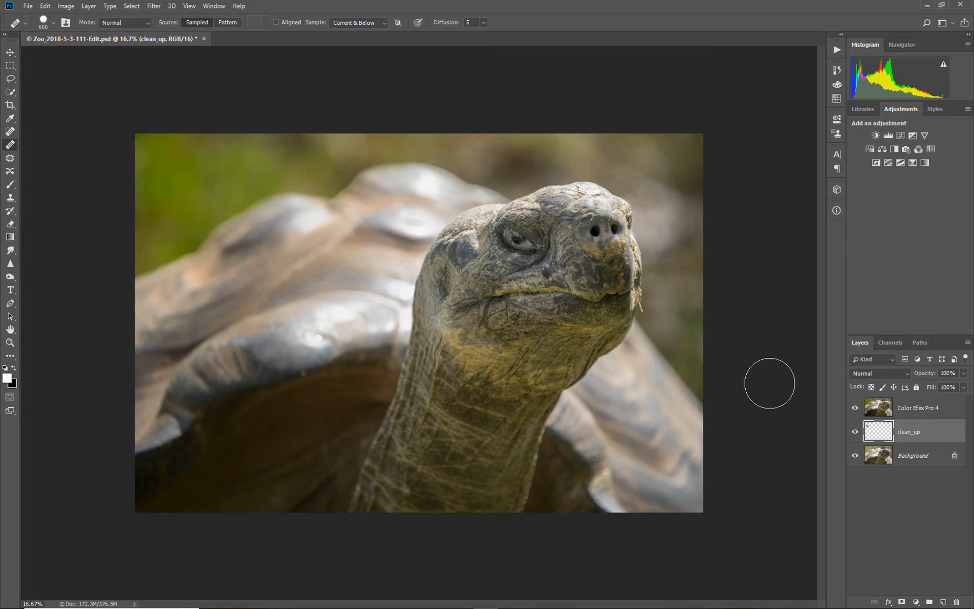
left_click(912, 409)
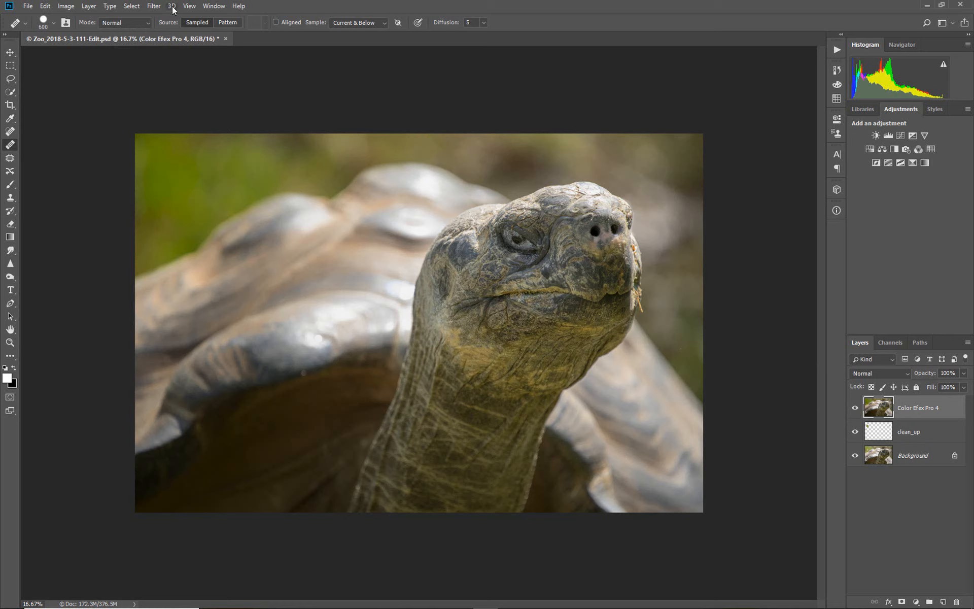
left_click(155, 7)
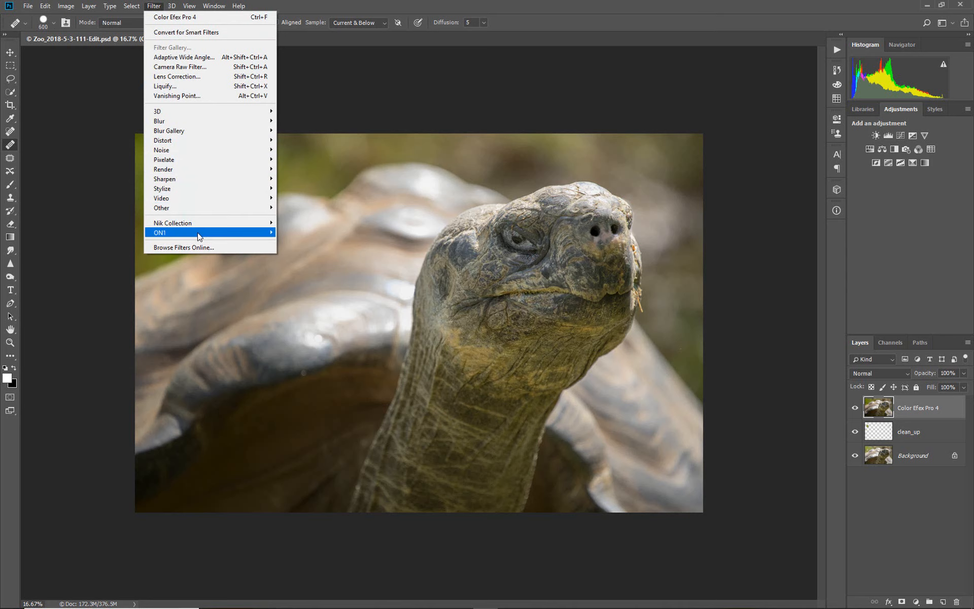
mouse_move(198, 234)
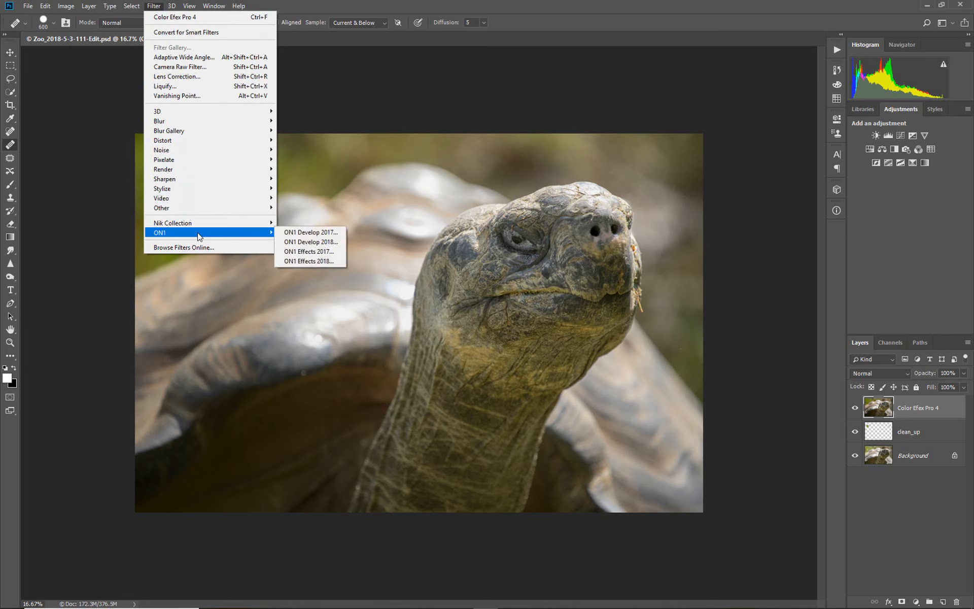
left_click(89, 198)
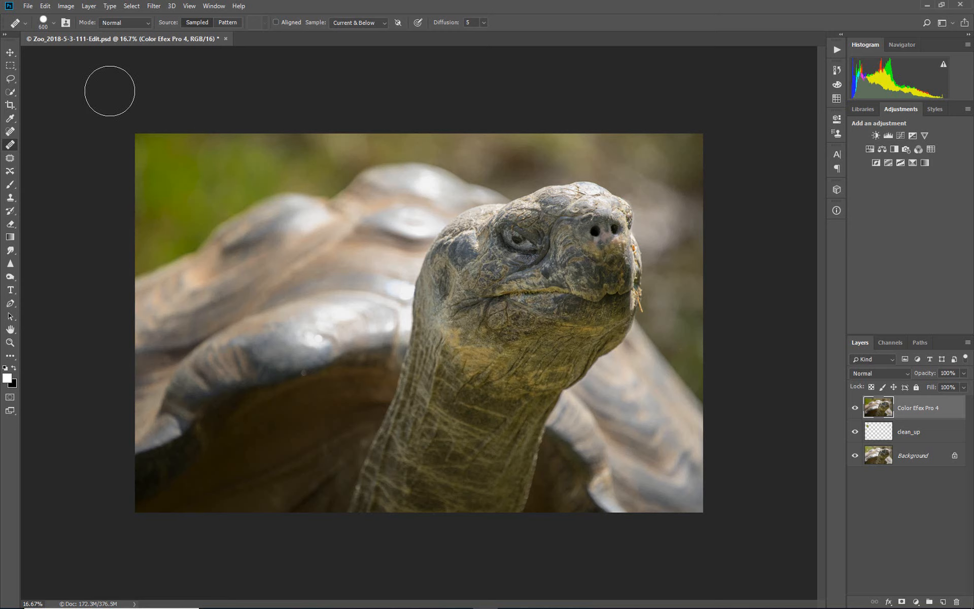
Send the Color Efex Pro 4 layer to ON1 Effects 2018 as an automation
left_click(28, 7)
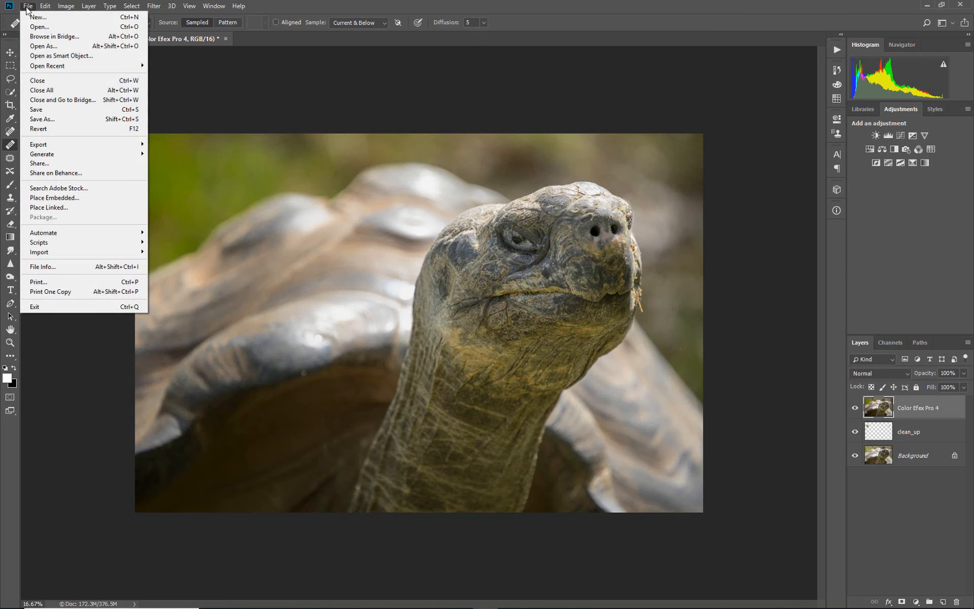
mouse_move(80, 231)
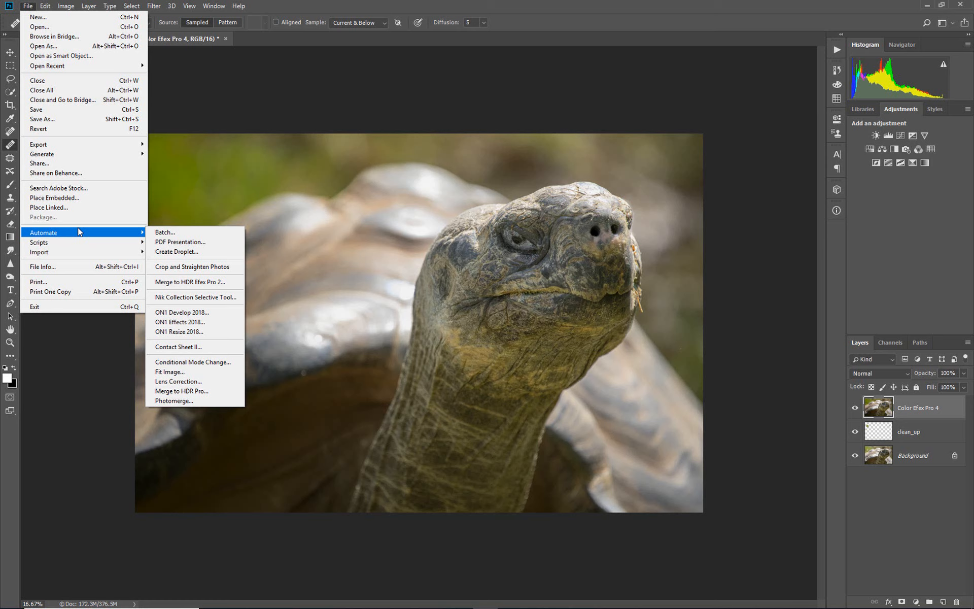
left_click(192, 323)
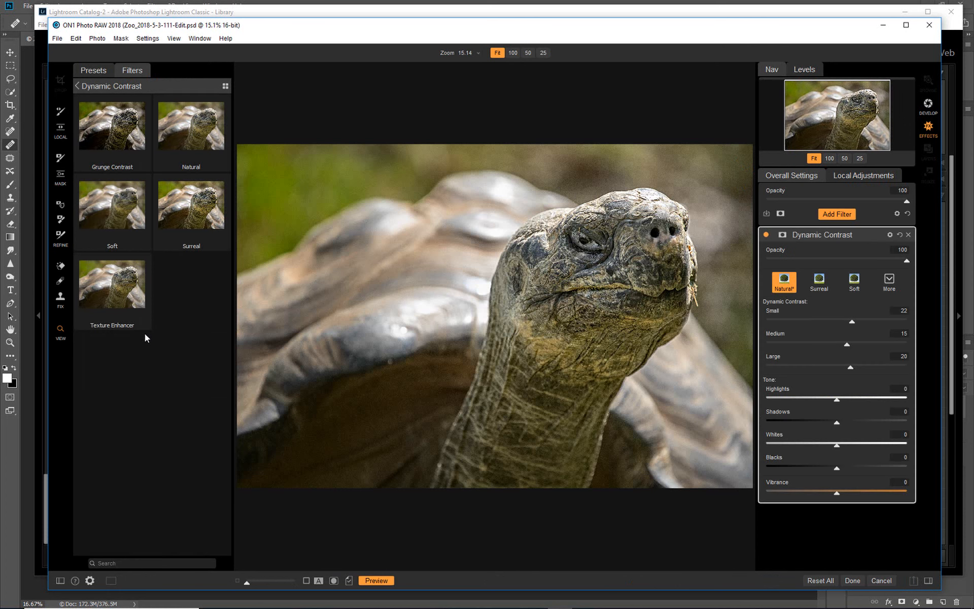
Apply the Natural preset of the Dynamic Contrast filter to the photo, and return the result to Photoshop
left_click(77, 86)
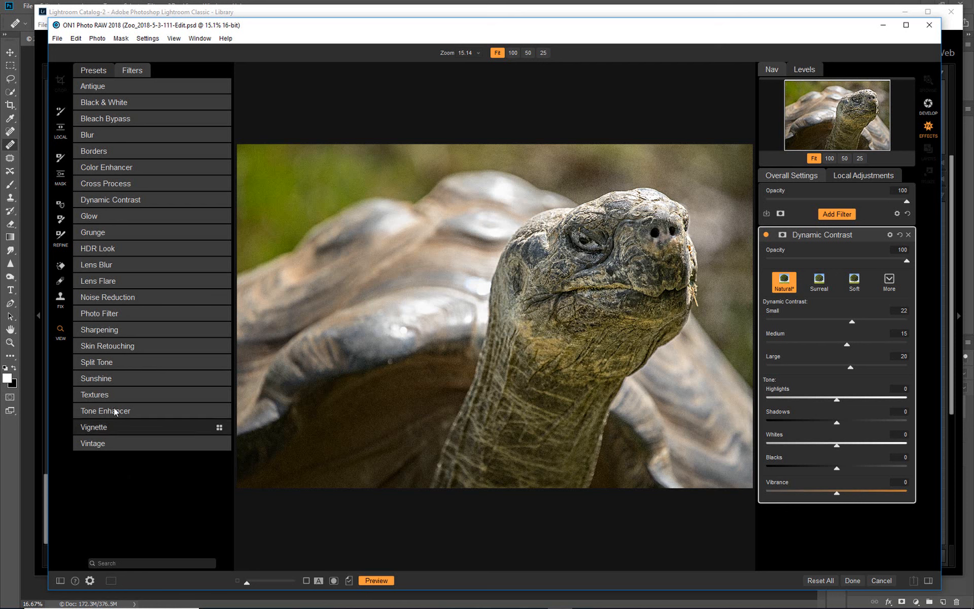
left_click(121, 200)
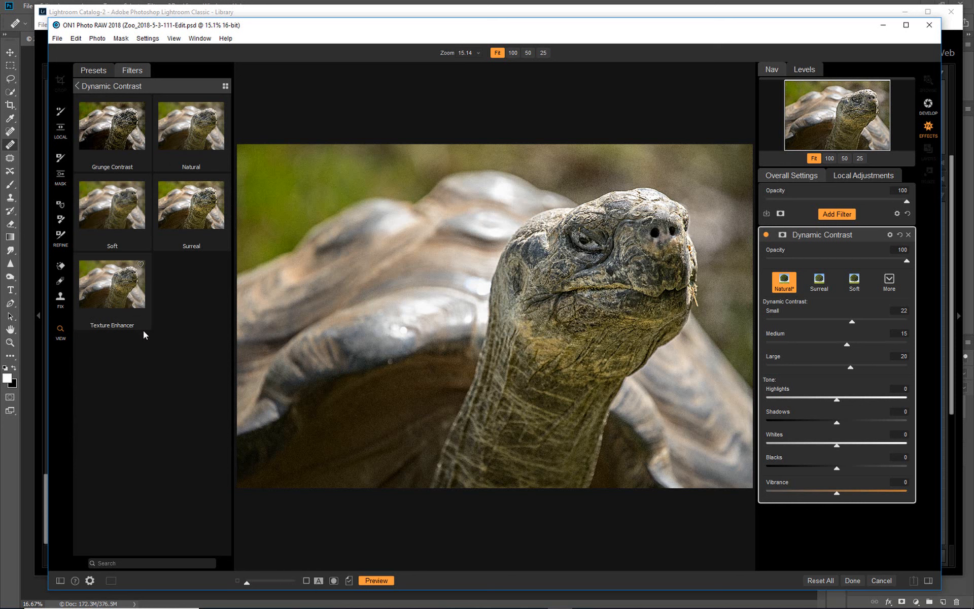
left_click(191, 136)
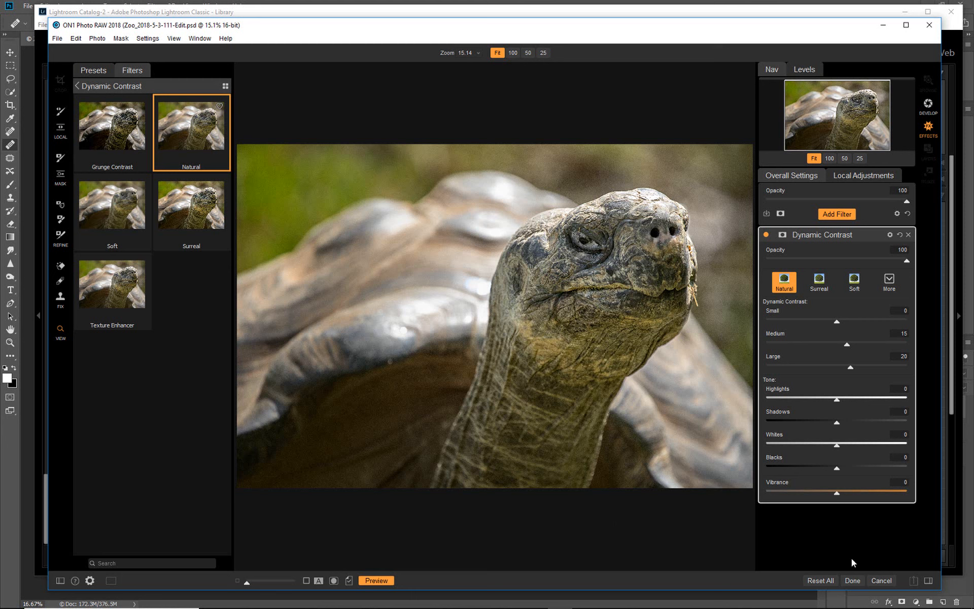
left_click(852, 580)
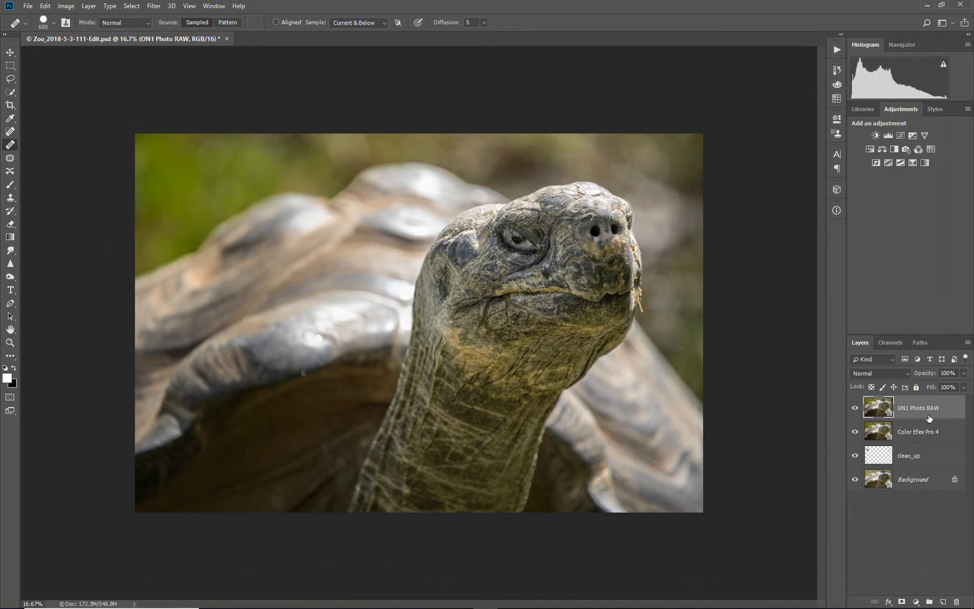
Compare the ON1 Photo RAW layer off and on several times, and add a black layer mask to it
left_click(856, 408)
left_click(855, 409)
left_click(856, 409)
left_click(855, 409)
left_click(856, 410)
left_click(856, 409)
left_click(902, 602, "alt")
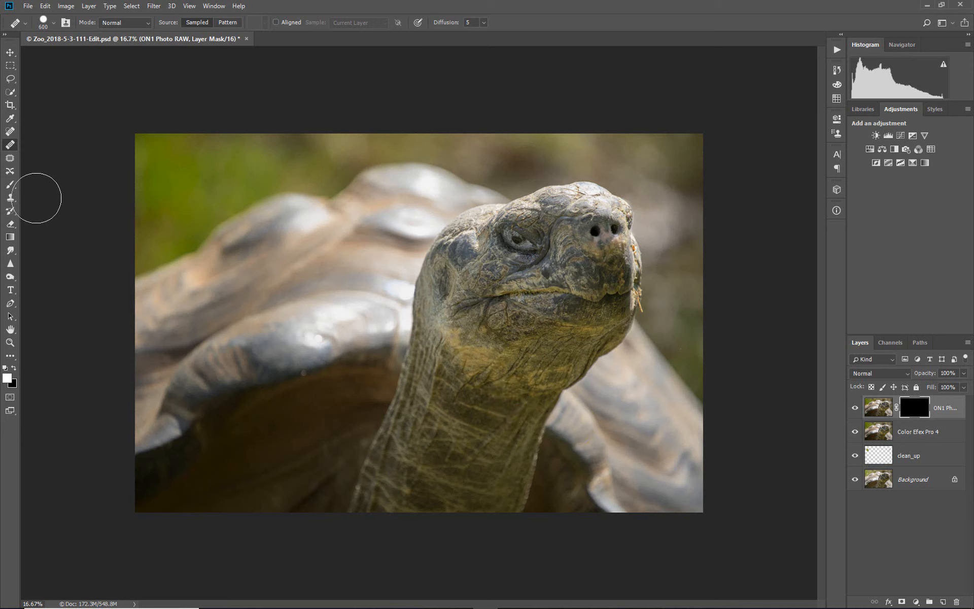
Set up the Brush tool with a soft 600 px tip, checking that its hardness is 0%
left_click(11, 184)
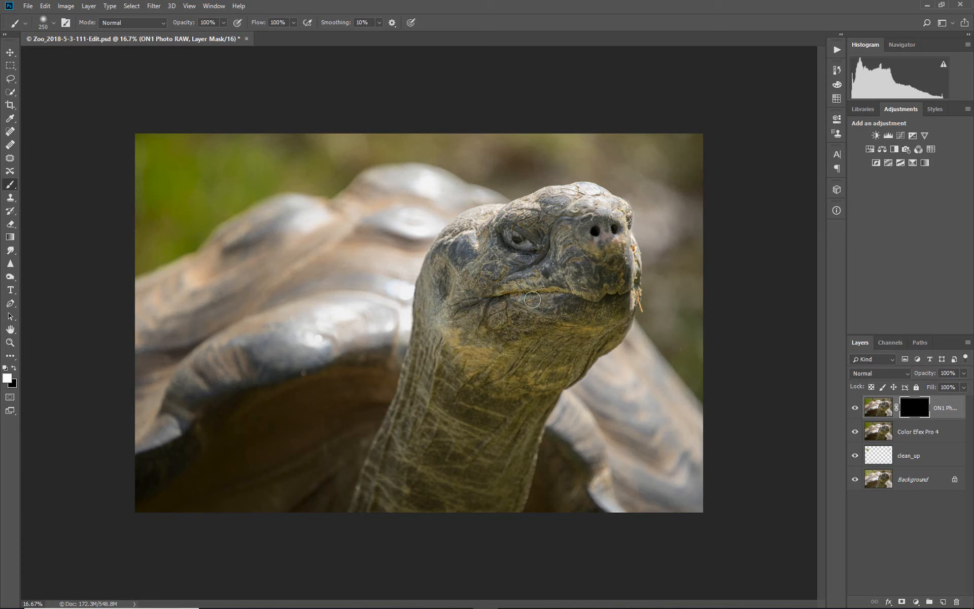
key("bracketright")
key("bracketright")
key("bracketright")
key("bracketright")
key("bracketright")
key("bracketright")
key("bracketright")
key("bracketright")
left_click(53, 24)
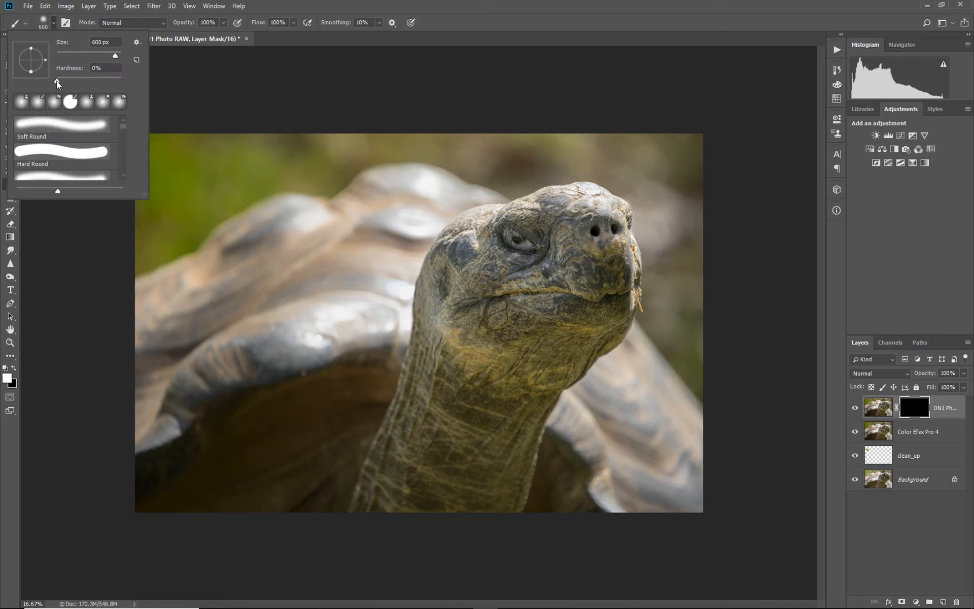
left_click(74, 293)
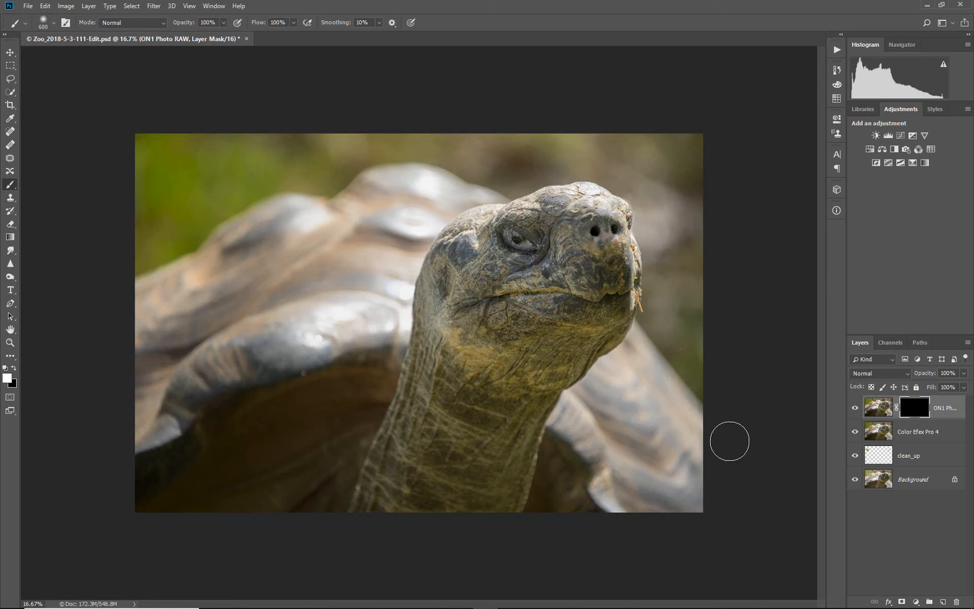
With the red mask overlay shown, paint white over the tortoise's head and upper neck on the ON1 Photo RAW mask
key("backslash")
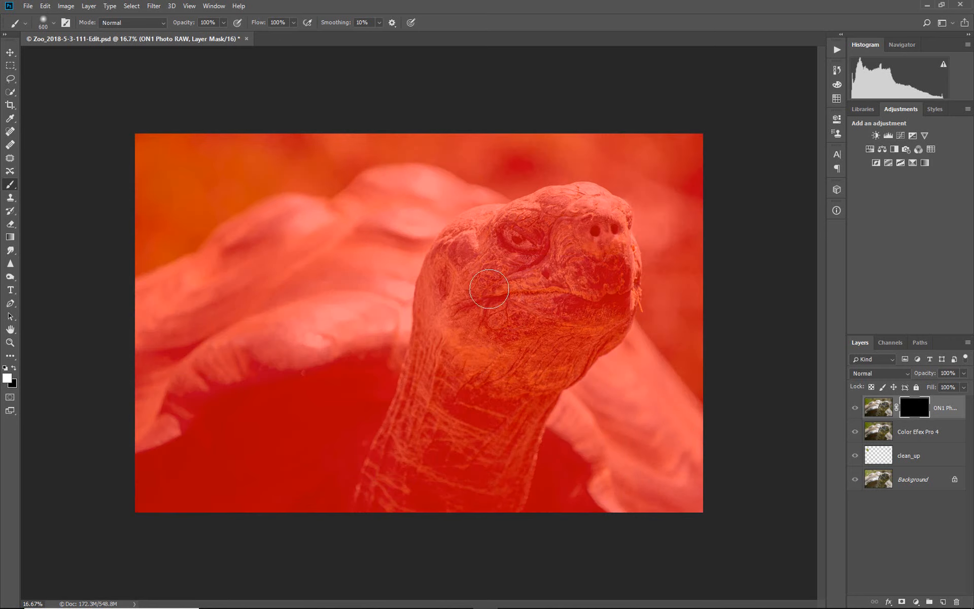
mouse_move(507, 311)
left_mouse_down()
mouse_move(570, 235)
mouse_move(491, 266)
mouse_move(564, 216)
mouse_move(480, 250)
mouse_move(449, 301)
mouse_move(483, 350)
mouse_move(550, 315)
mouse_move(520, 335)
mouse_move(484, 318)
mouse_move(579, 256)
mouse_move(571, 218)
mouse_move(580, 206)
mouse_move(596, 219)
mouse_move(596, 310)
mouse_move(531, 362)
mouse_move(603, 331)
mouse_move(619, 264)
mouse_move(591, 209)
mouse_move(470, 249)
mouse_move(484, 230)
mouse_move(437, 301)
mouse_move(432, 332)
mouse_move(449, 369)
mouse_move(492, 380)
mouse_move(562, 373)
mouse_move(530, 394)
mouse_move(497, 398)
mouse_move(432, 369)
mouse_move(471, 398)
mouse_move(529, 406)
mouse_move(557, 331)
mouse_move(617, 299)
mouse_move(624, 283)
mouse_move(618, 232)
mouse_move(599, 206)
mouse_move(477, 234)
mouse_move(568, 204)
mouse_move(462, 236)
mouse_move(444, 276)
mouse_move(578, 308)
mouse_move(465, 353)
mouse_move(443, 308)
mouse_move(442, 270)
mouse_move(432, 370)
left_mouse_up()
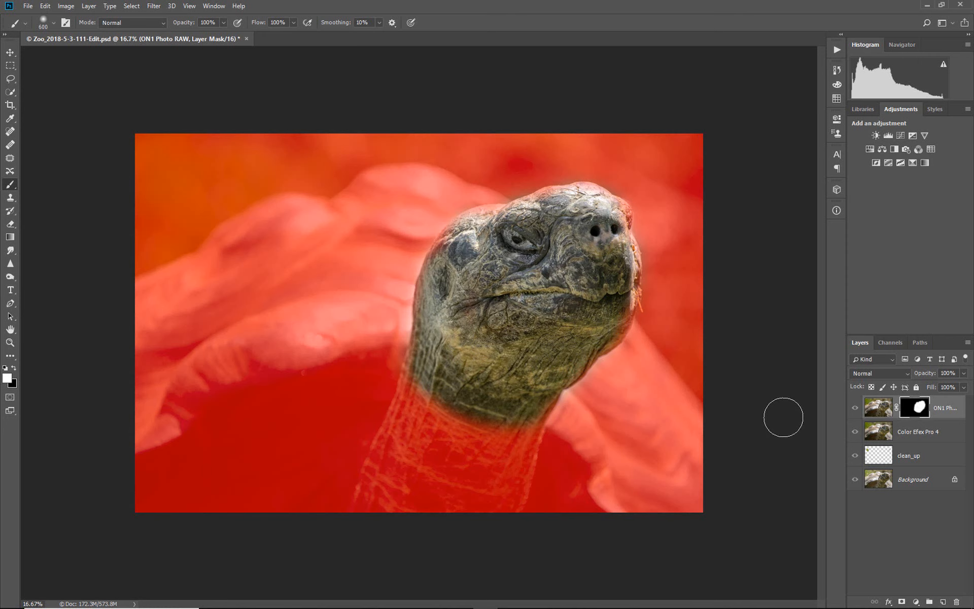
key("backslash")
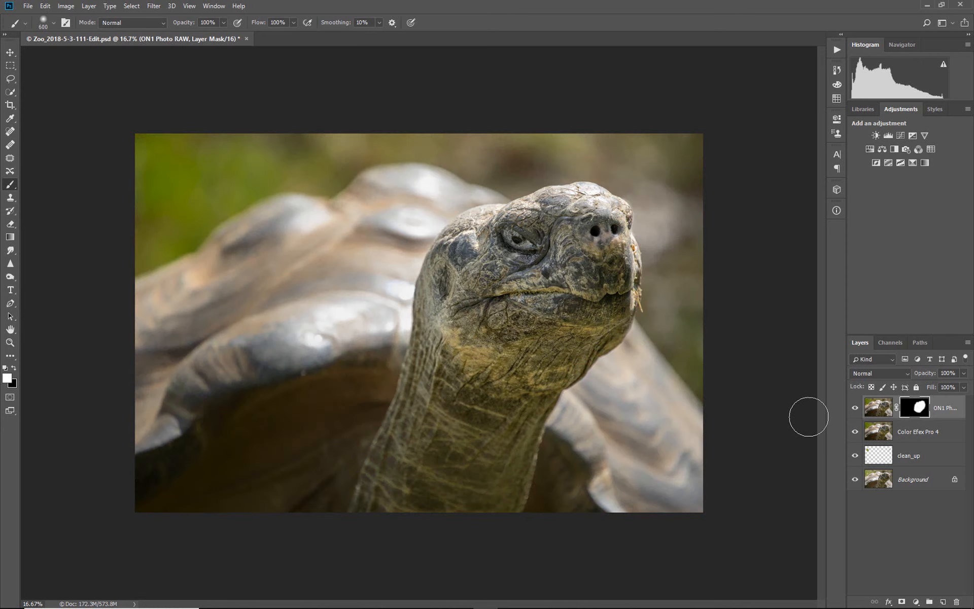
Compare the masked ON1 Photo RAW layer off and on to examine its effect on the head
left_click(856, 409)
left_click(857, 408)
left_click(856, 409)
left_click(857, 409)
left_click(856, 409)
left_click(856, 409)
left_click(857, 409)
left_click(856, 408)
Paint the faint grey patches inside the mask's head area solid white, and compare the Color Efex Pro 4 layer off and on
left_click(918, 407, "alt")
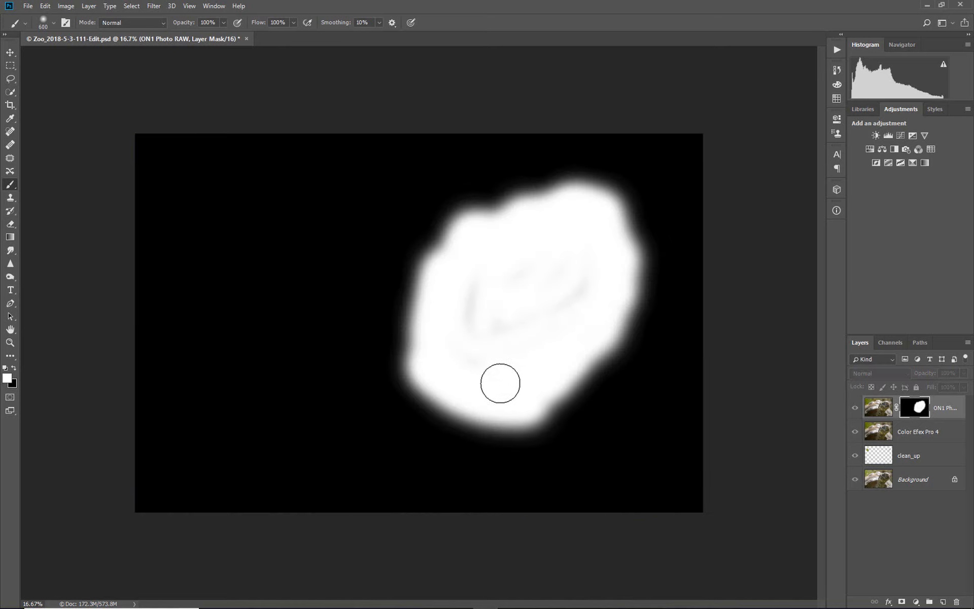
mouse_move(509, 373)
left_mouse_down()
mouse_move(470, 341)
mouse_move(473, 303)
mouse_move(477, 315)
mouse_move(535, 313)
mouse_move(573, 281)
mouse_move(572, 308)
mouse_move(554, 278)
mouse_move(508, 272)
mouse_move(566, 265)
mouse_move(582, 274)
mouse_move(548, 317)
mouse_move(504, 344)
mouse_move(484, 311)
mouse_move(555, 244)
left_mouse_up()
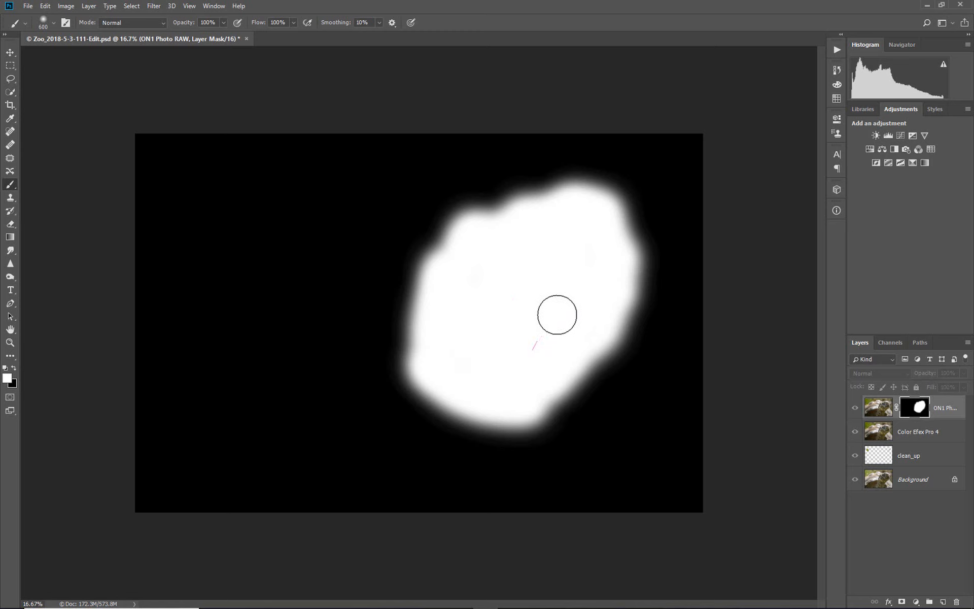
left_click(878, 413)
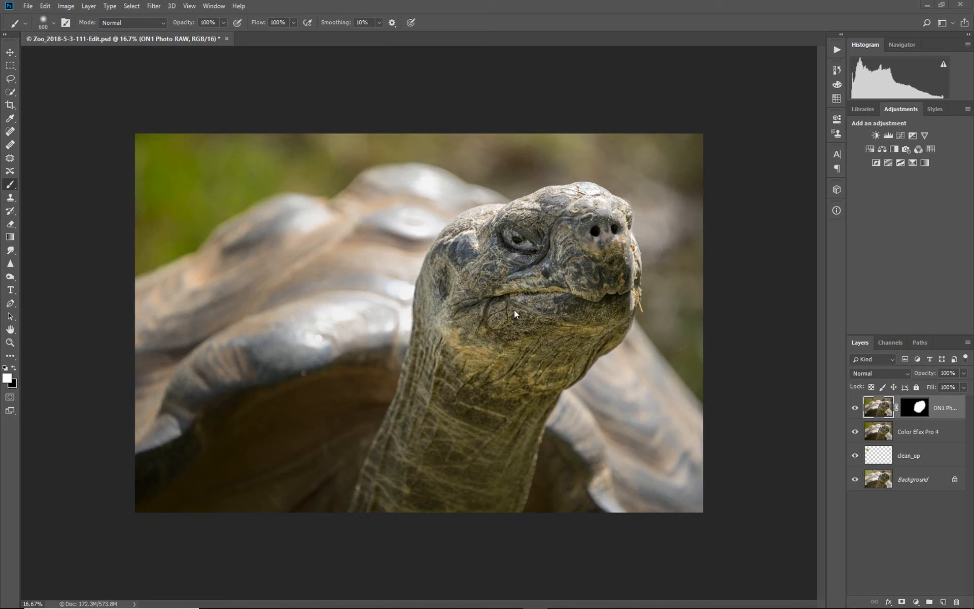
left_click(856, 432)
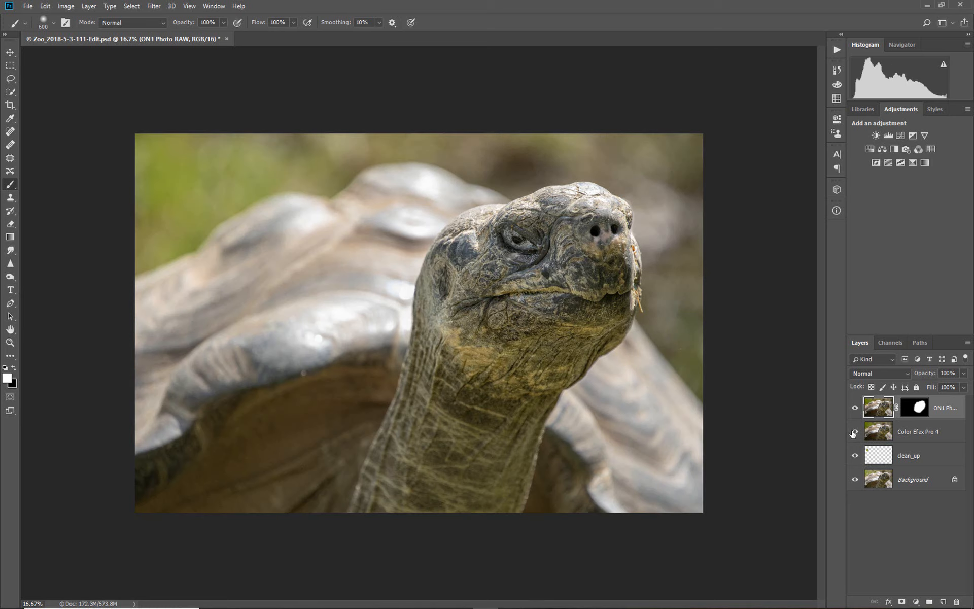
left_click(854, 432)
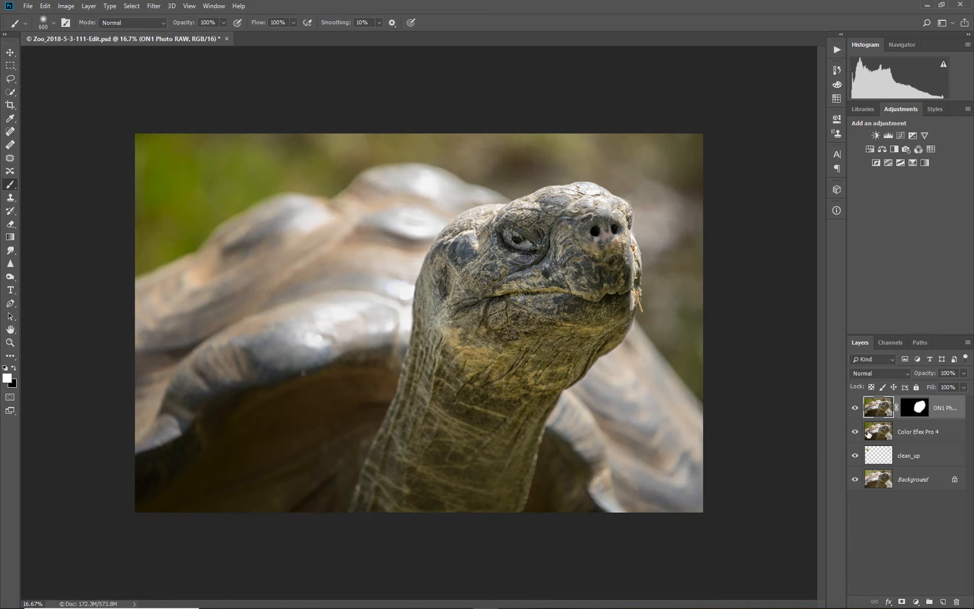
Stamp the visible image into a new top layer while clean_up and Background are hidden, and show those two layers again
left_click(856, 434)
left_click(856, 433)
left_click(855, 456)
left_click(856, 481)
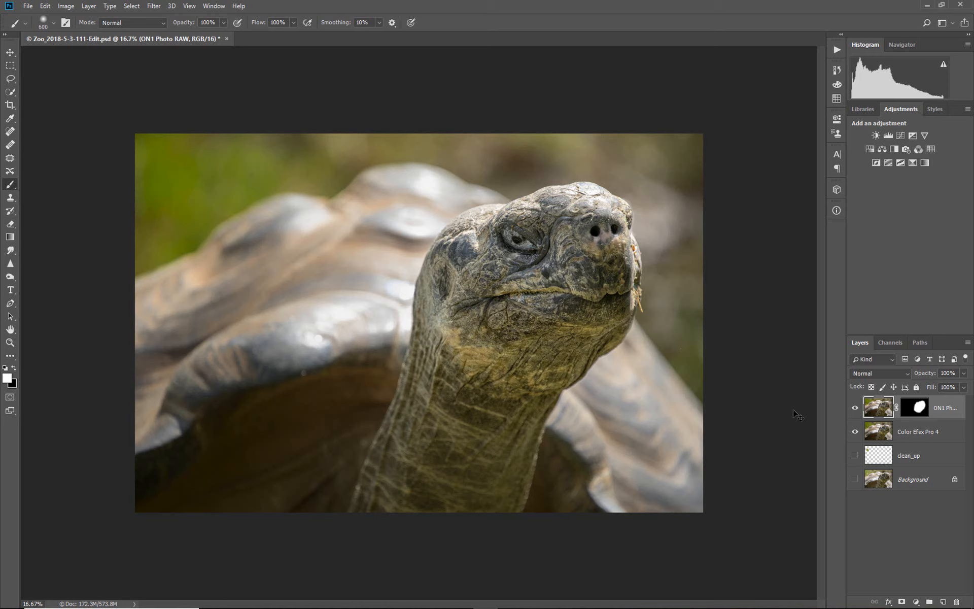
key("ctrl+alt+shift+e")
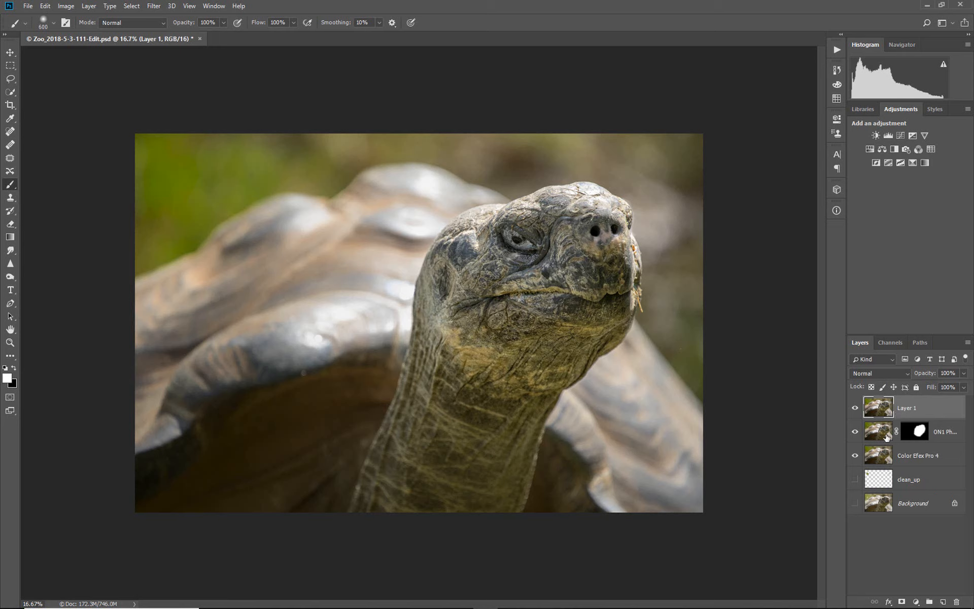
left_click(856, 479)
Open the merged layer in Nik Collection's Viveza 2 and place a control point on the tortoise's face just above the mouth
left_click(155, 6)
mouse_move(227, 227)
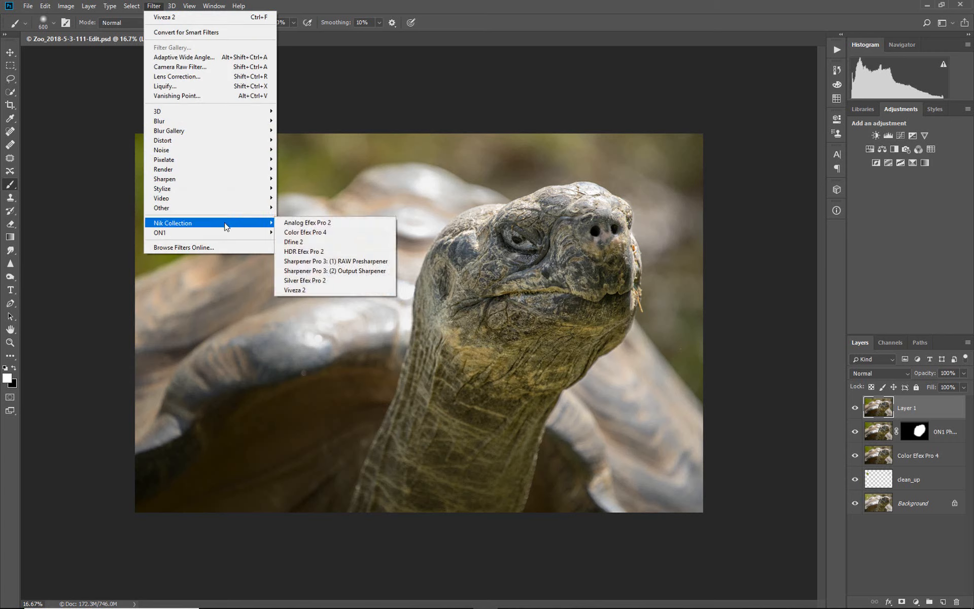
left_click(332, 292)
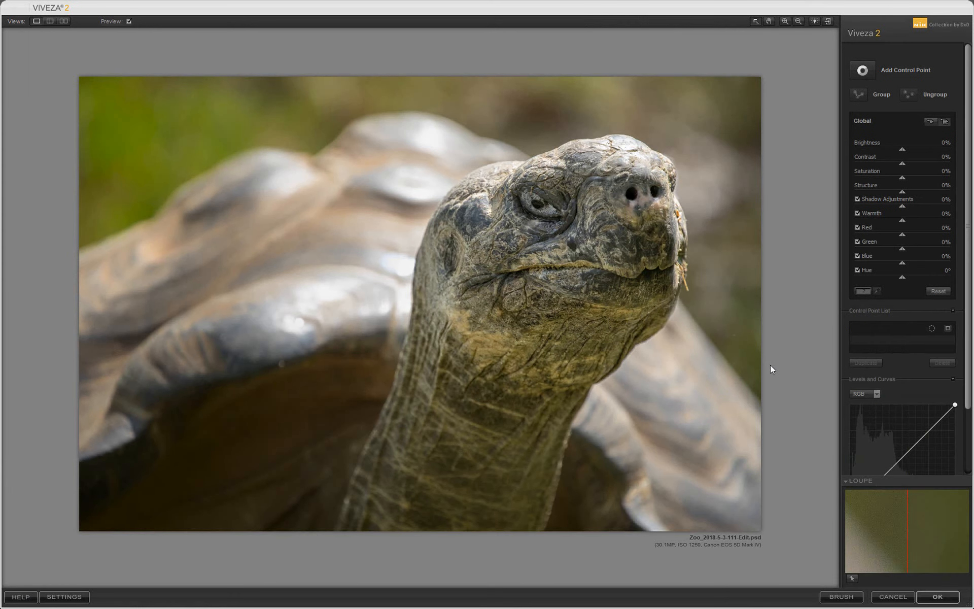
left_click(863, 69)
left_click(565, 252)
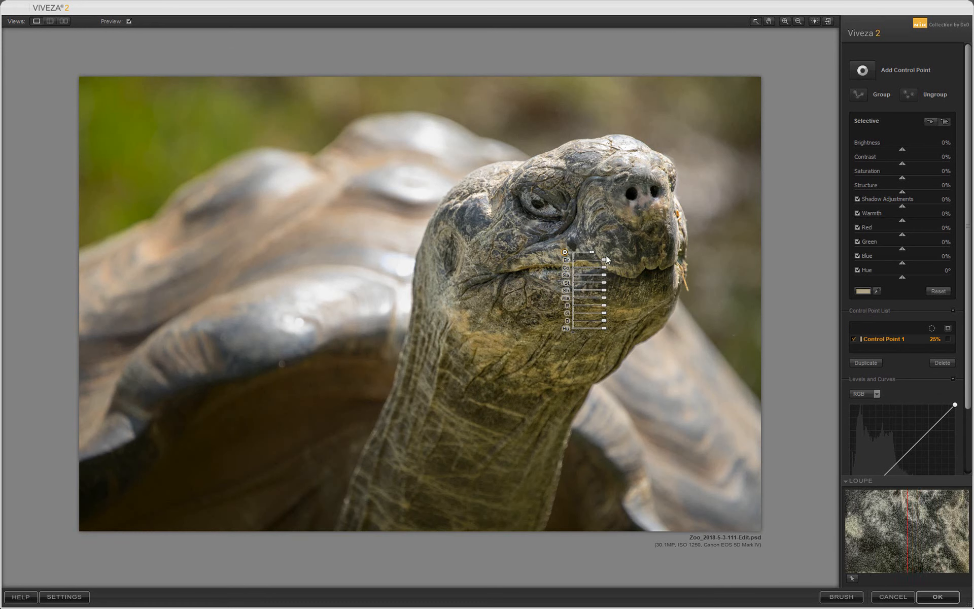
With the control point's mask displayed, reposition the point slightly on the face and reduce its size to 10%, and hide the mask
left_click(949, 339)
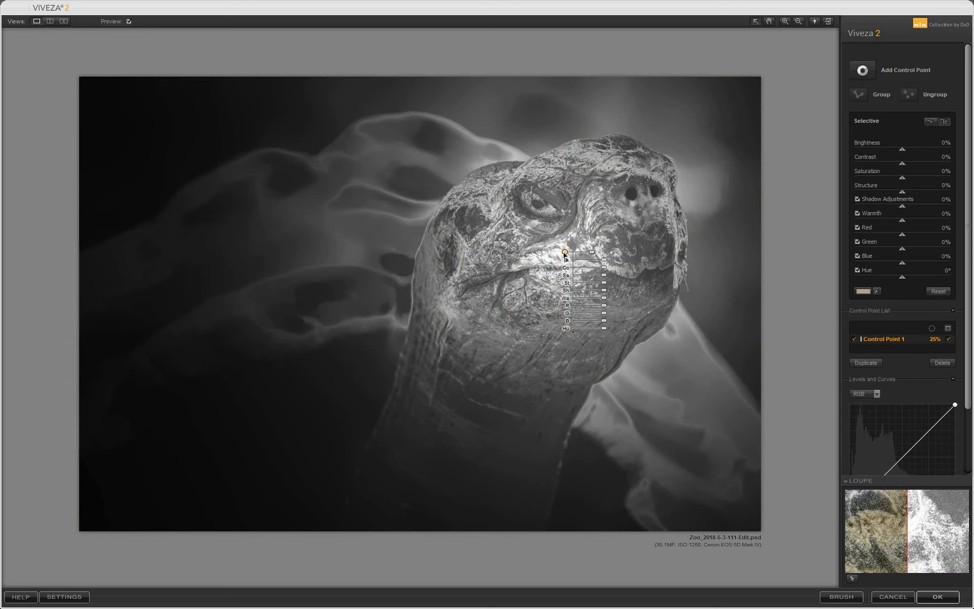
left_click_drag(566, 253, 591, 250)
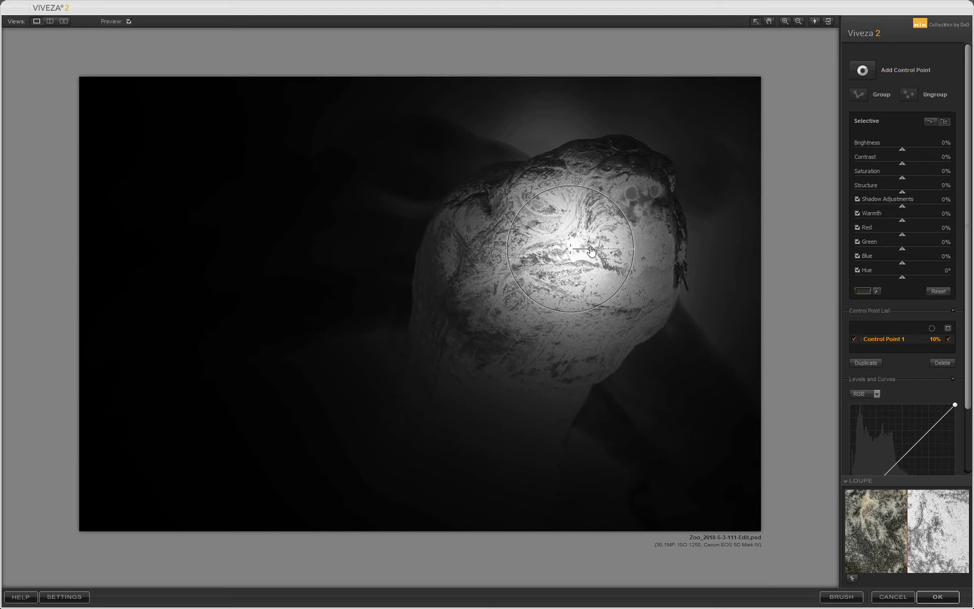
left_click_drag(592, 249, 592, 249)
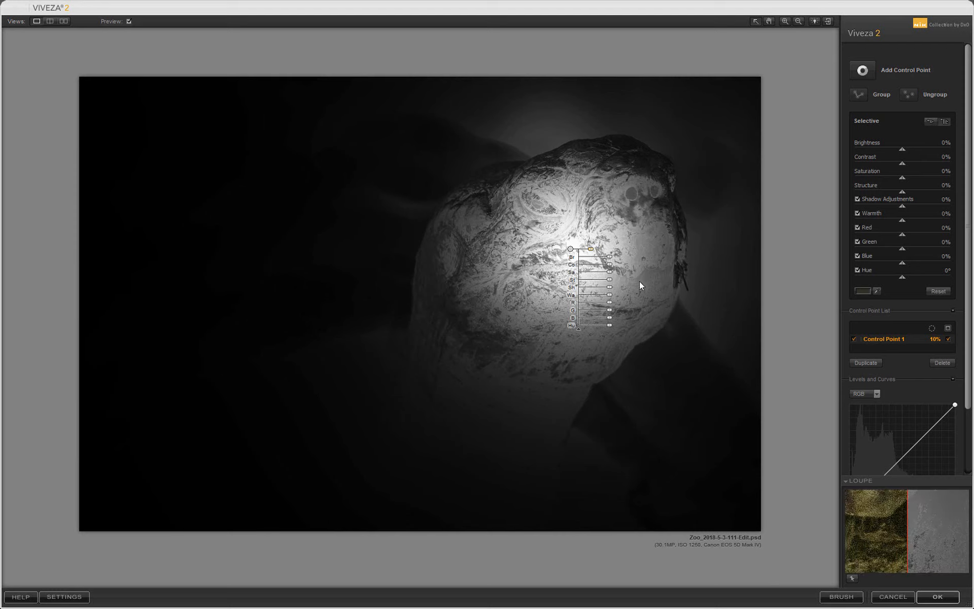
left_click(948, 339)
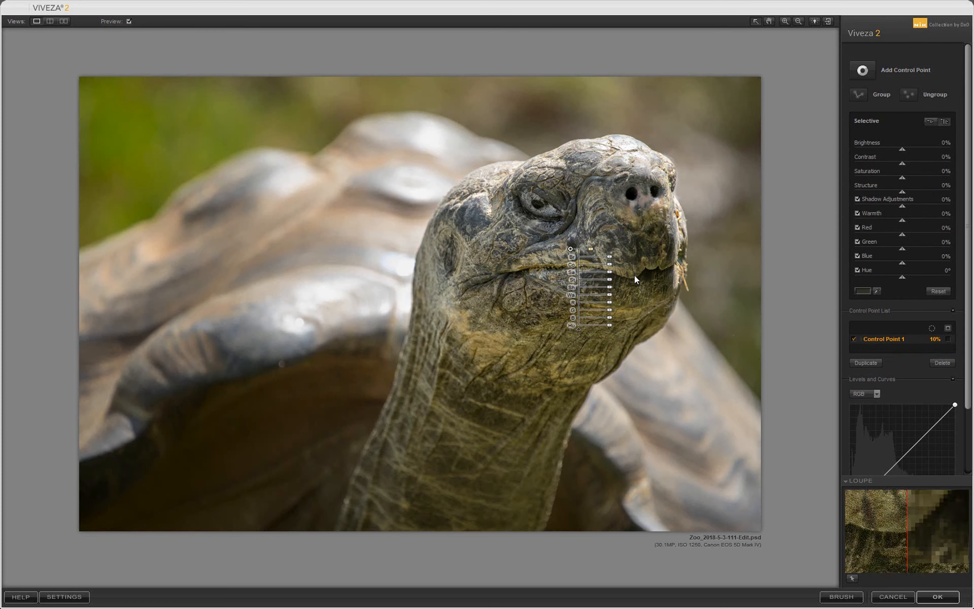
Raise the control point's Brightness to 29%, compare the preview off and on, and apply the Viveza 2 adjustment
left_click_drag(611, 255, 619, 261)
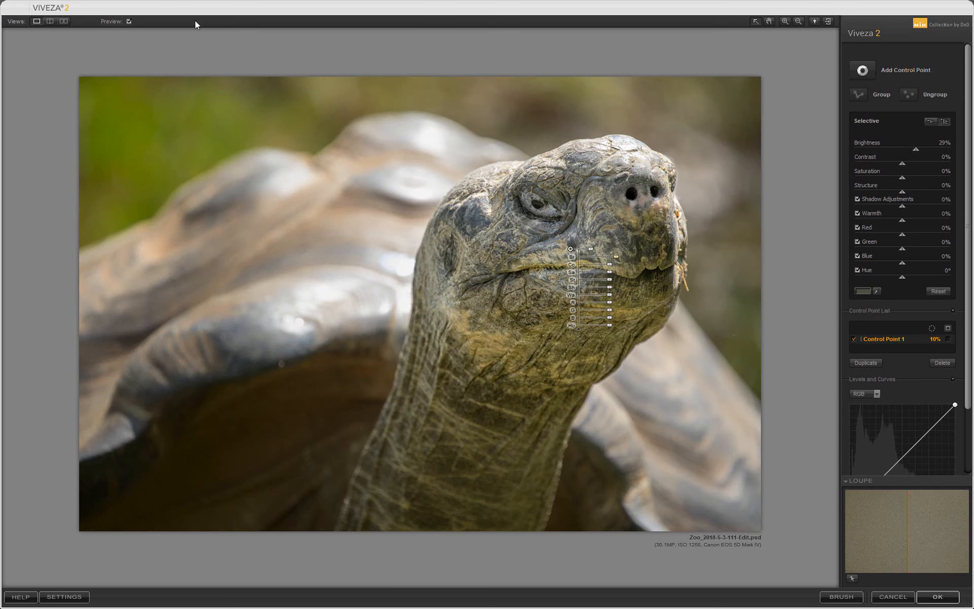
left_click(129, 21)
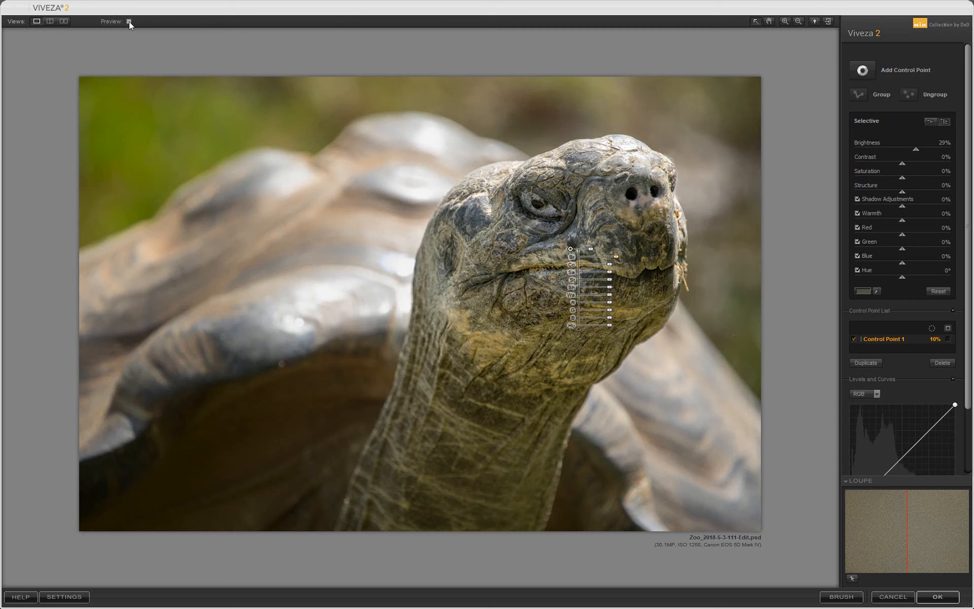
left_click(129, 21)
left_click(129, 21)
left_click(129, 21)
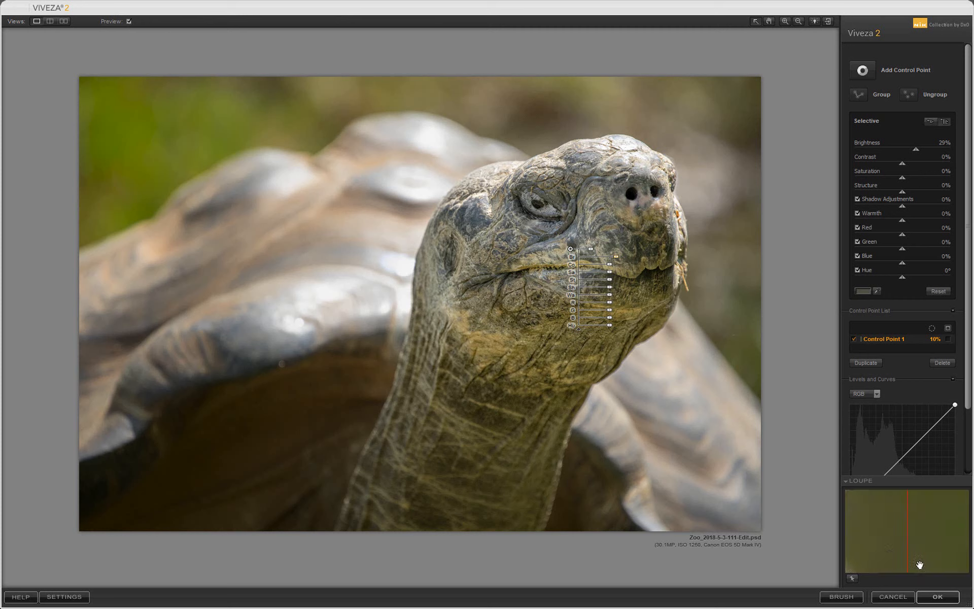
left_click(936, 598)
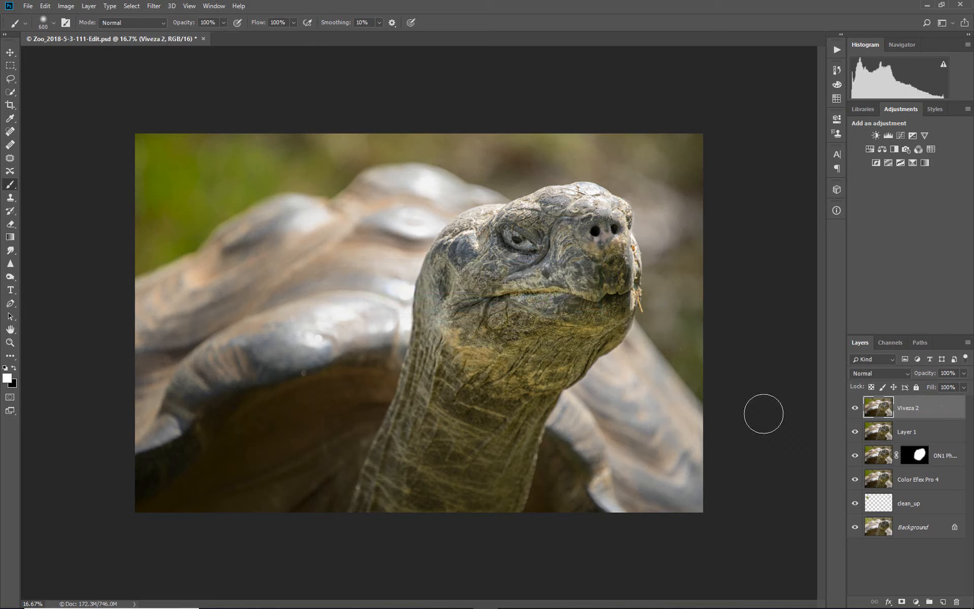
Compare the Viveza 2 layer off and on, and delete the redundant merged Layer 1 beneath it
left_click(855, 409)
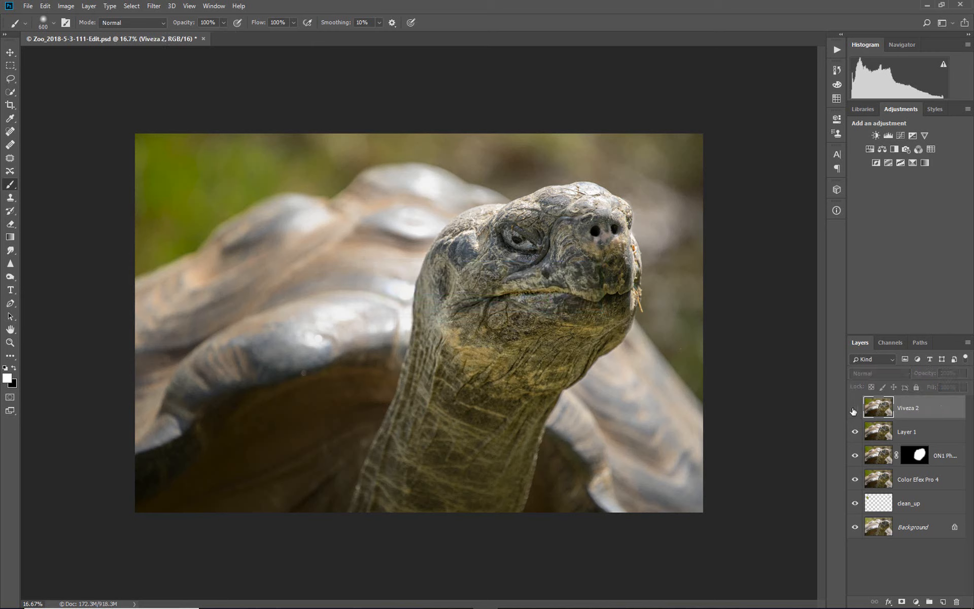
left_click(854, 408)
left_click(855, 408)
left_click(855, 409)
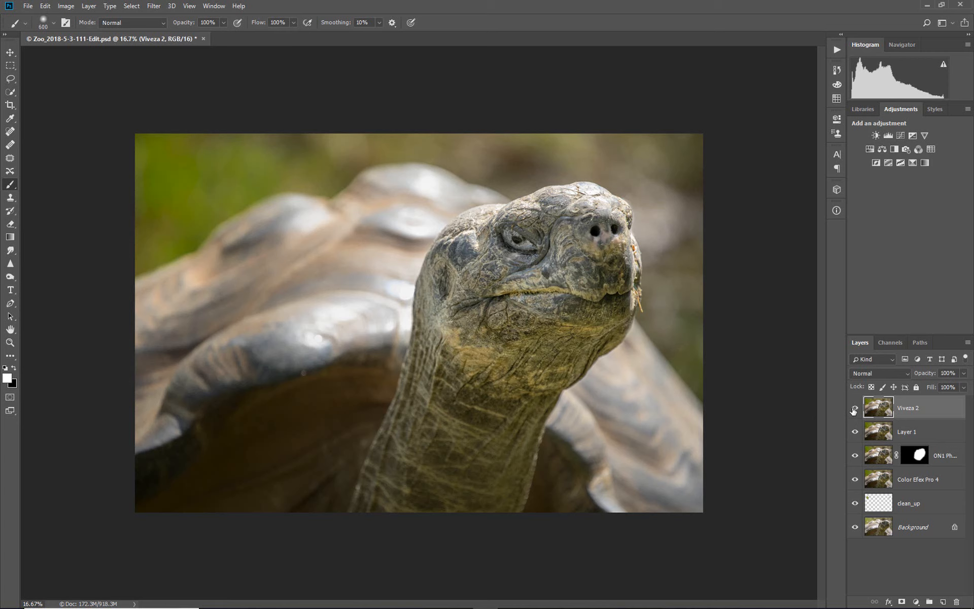
left_click(883, 434)
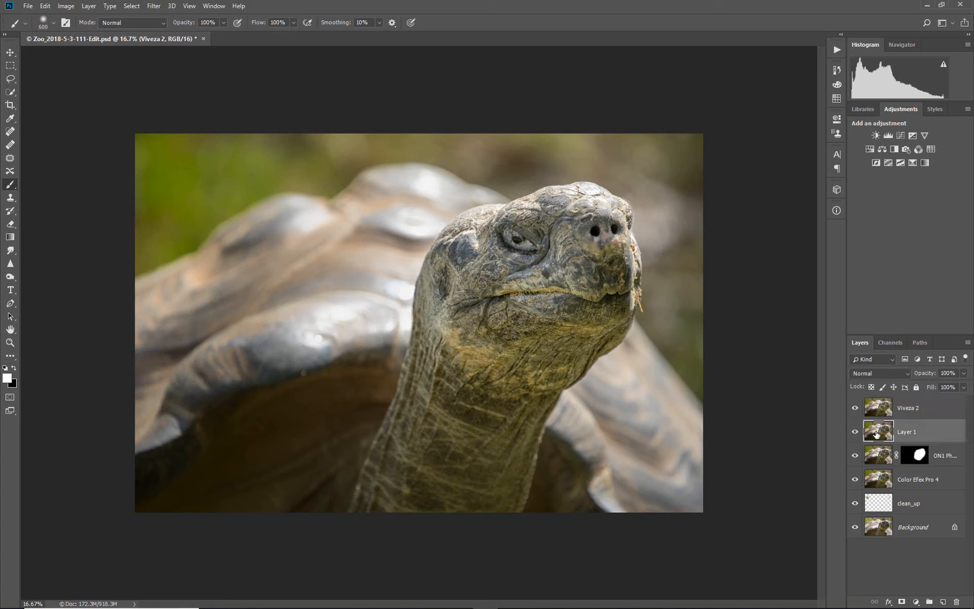
key("Delete")
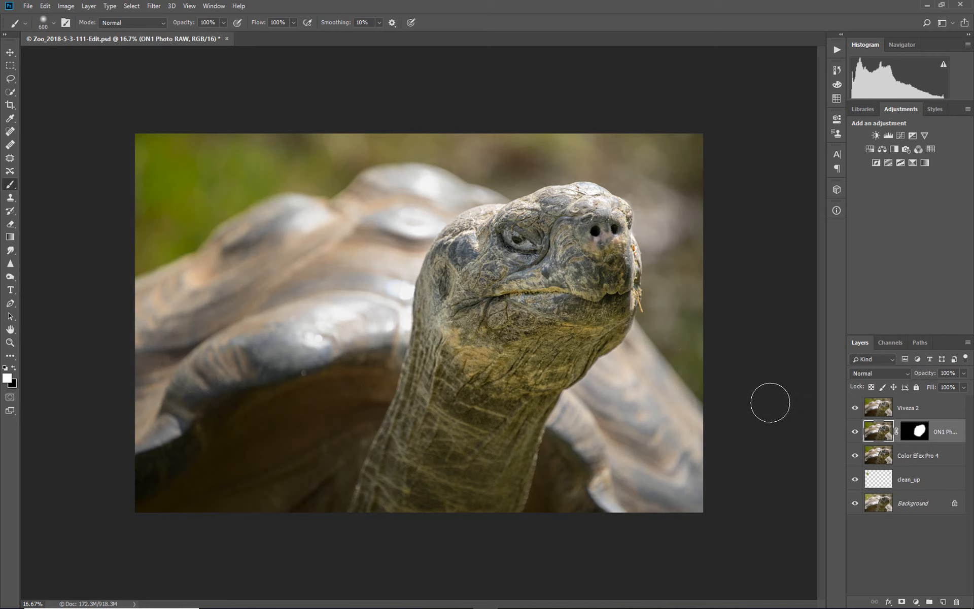
Review the whole edit by hiding the layers from Viveza 2 down to clean_up, and showing them again one by one from clean_up upward
left_click(855, 408)
left_click(855, 408)
left_click(855, 432)
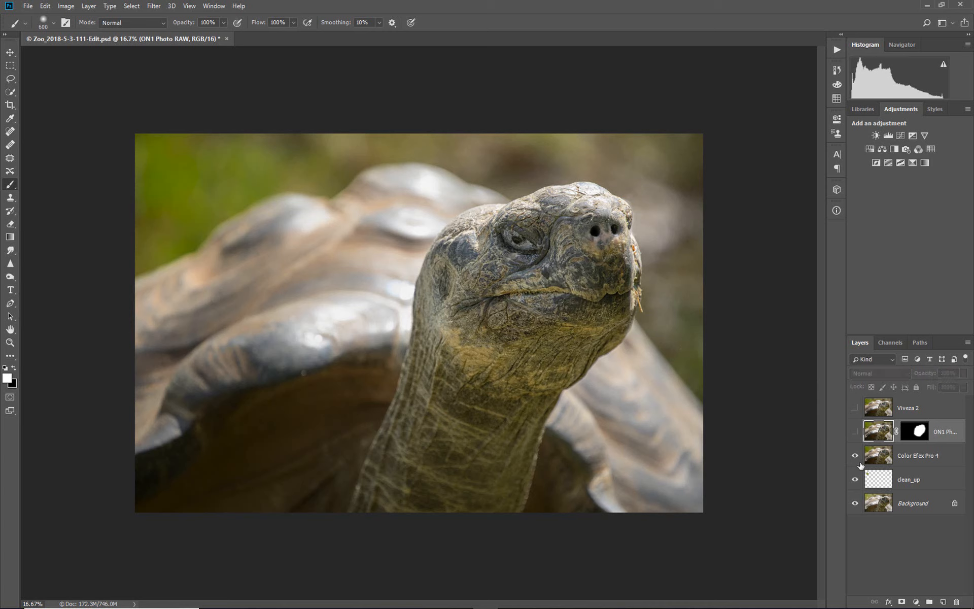
left_click(855, 455)
left_click(855, 479)
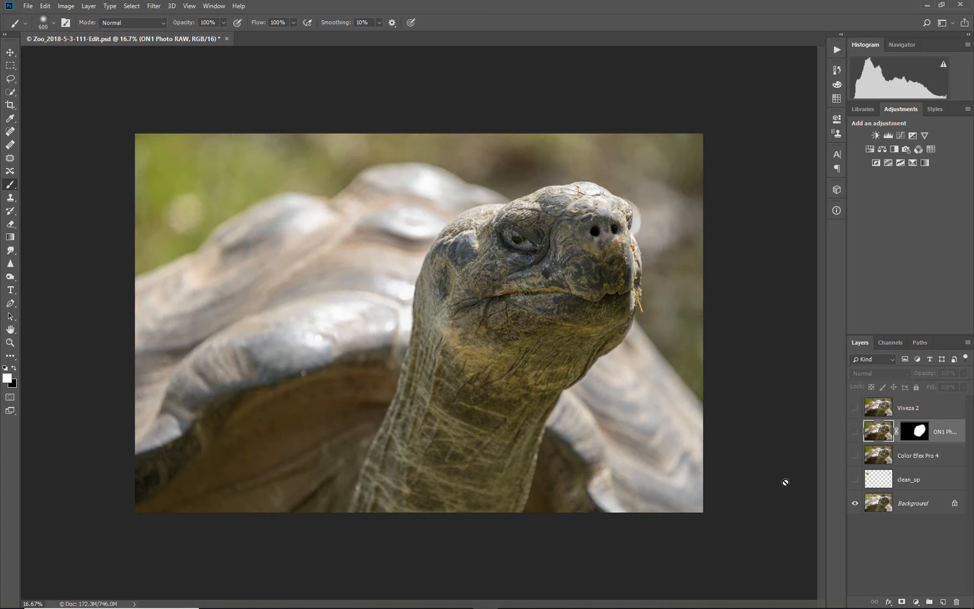
left_click(855, 479)
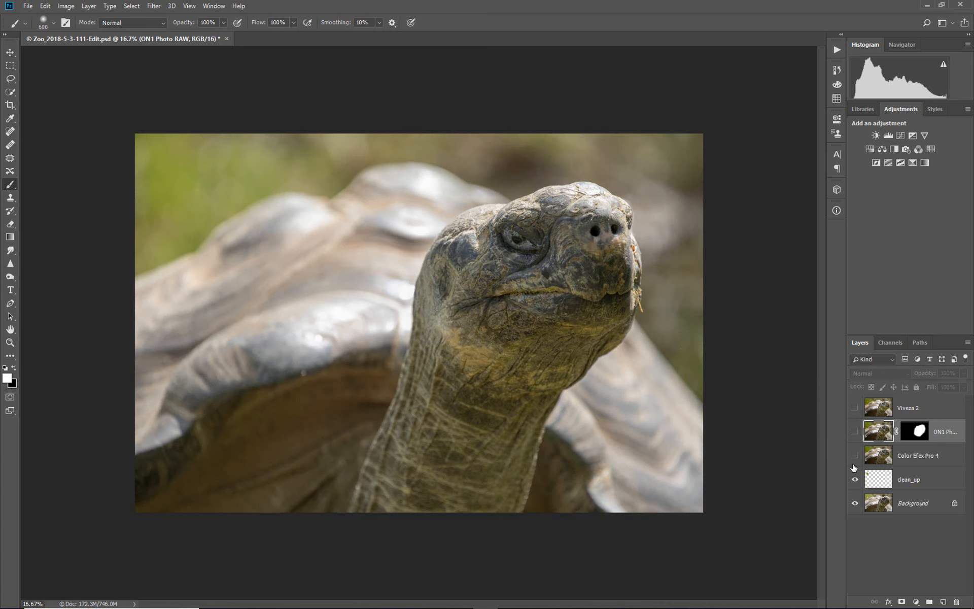
left_click(855, 455)
left_click(855, 431)
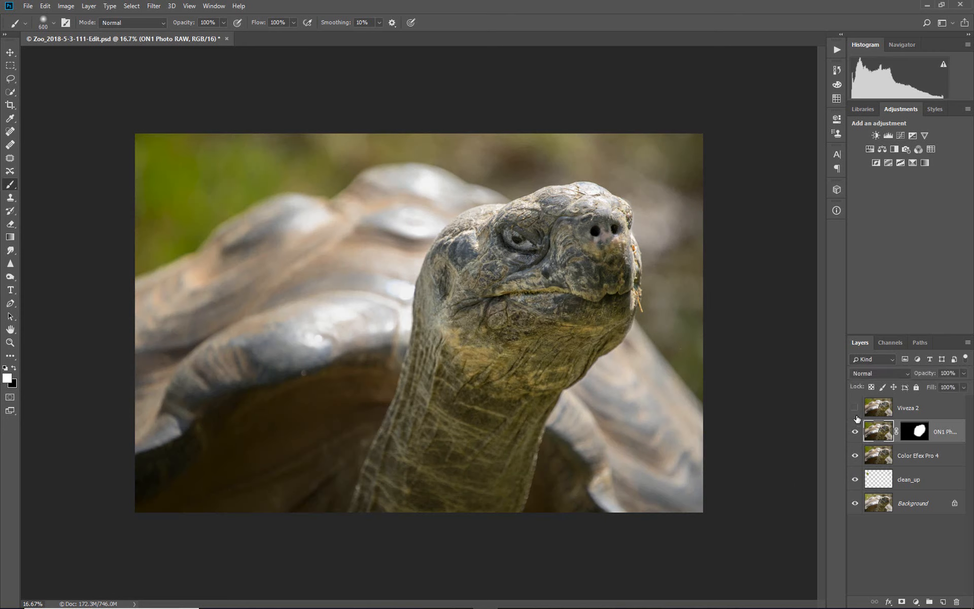
left_click(854, 408)
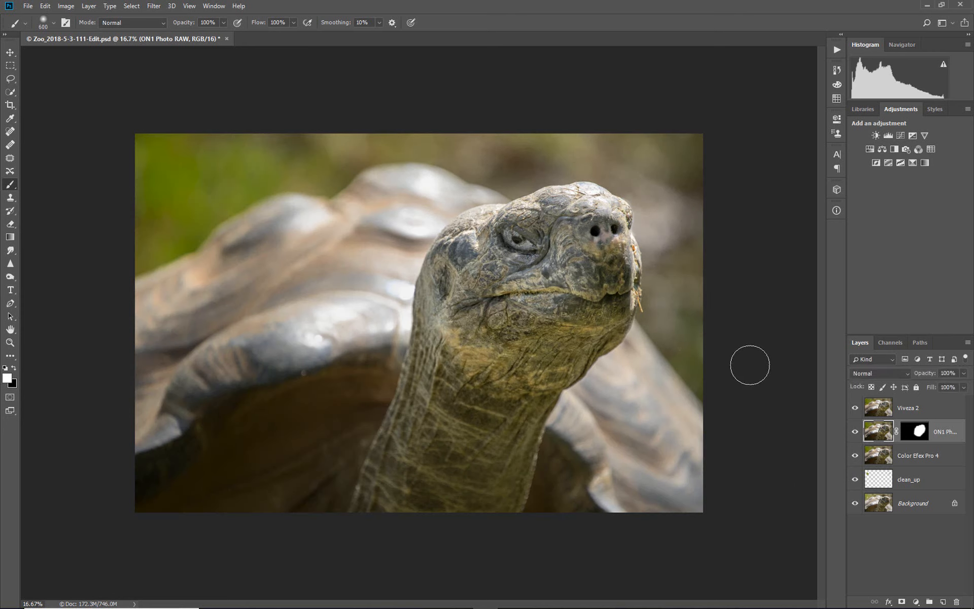